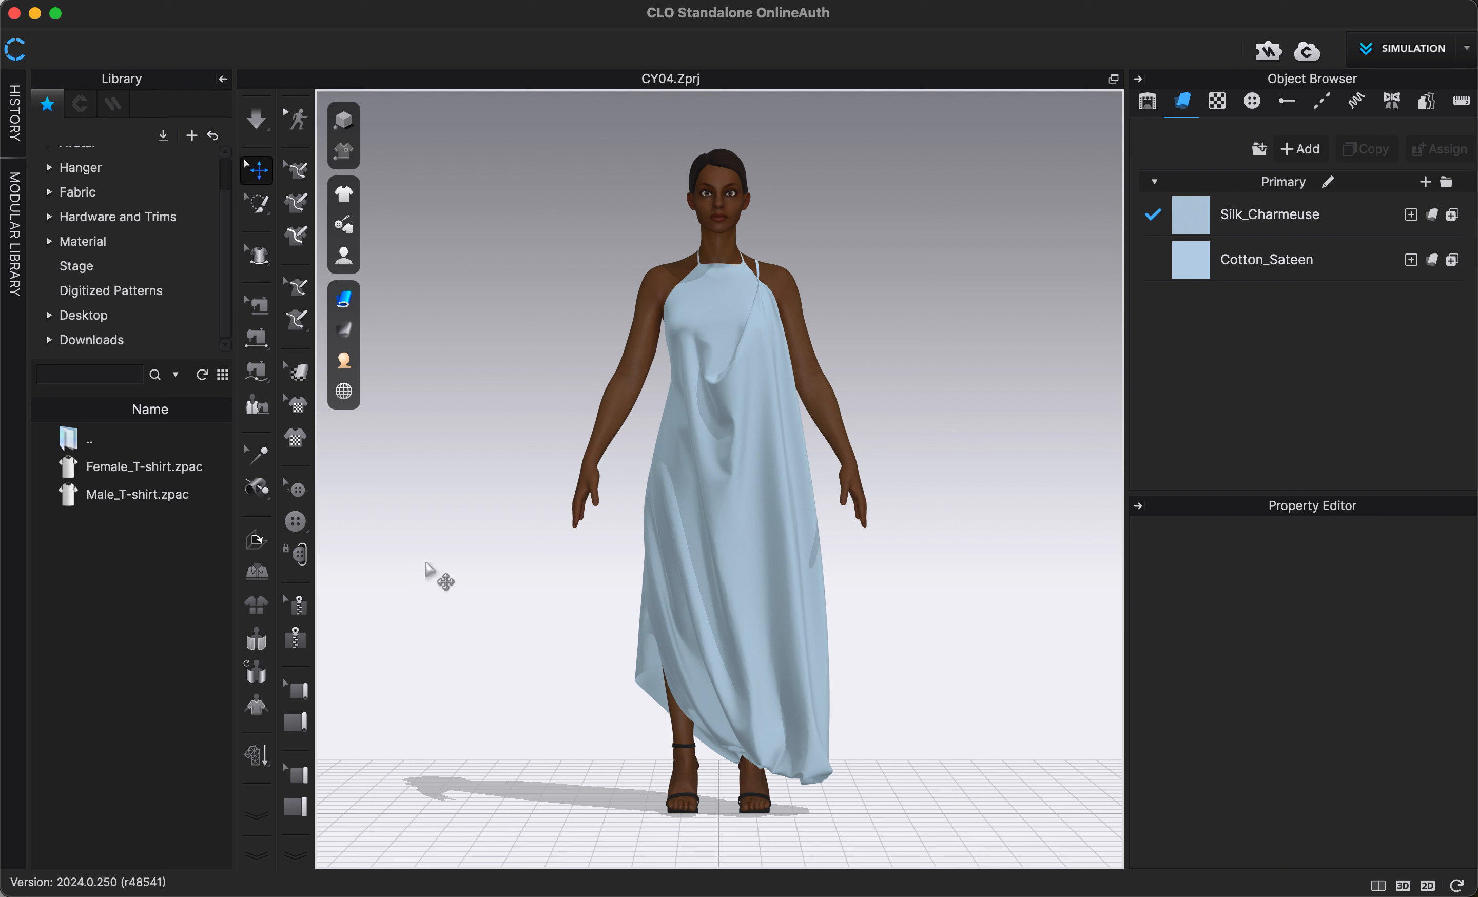
- Hide the ground grid in the 3D view and collapse the library to enlarge the workspace
{"action": "left_click", "coordinate": [341, 390]}
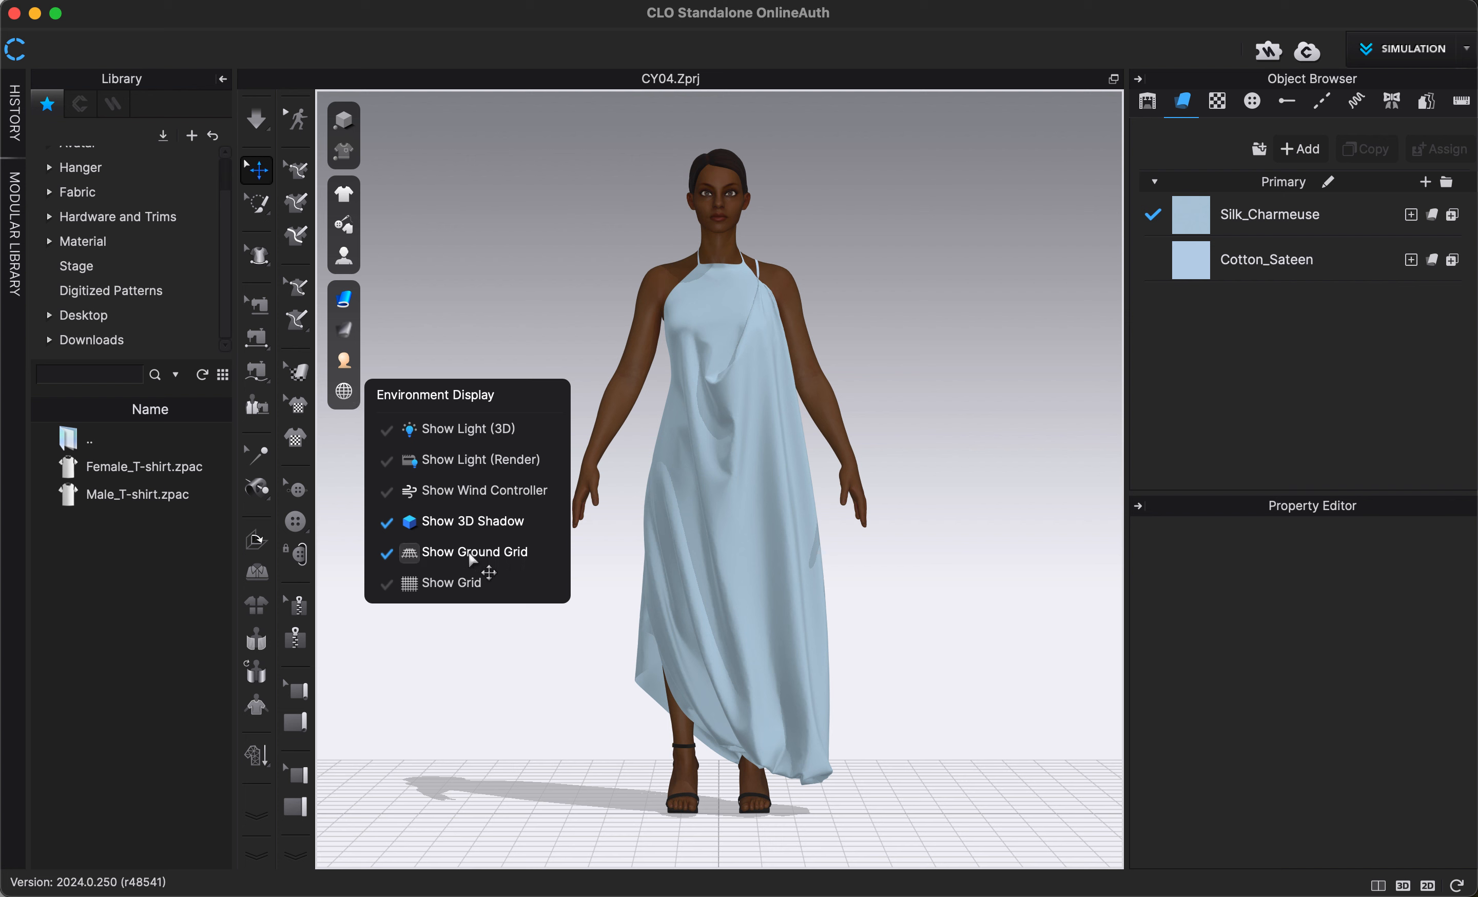
{"action": "left_click", "coordinate": [497, 557]}
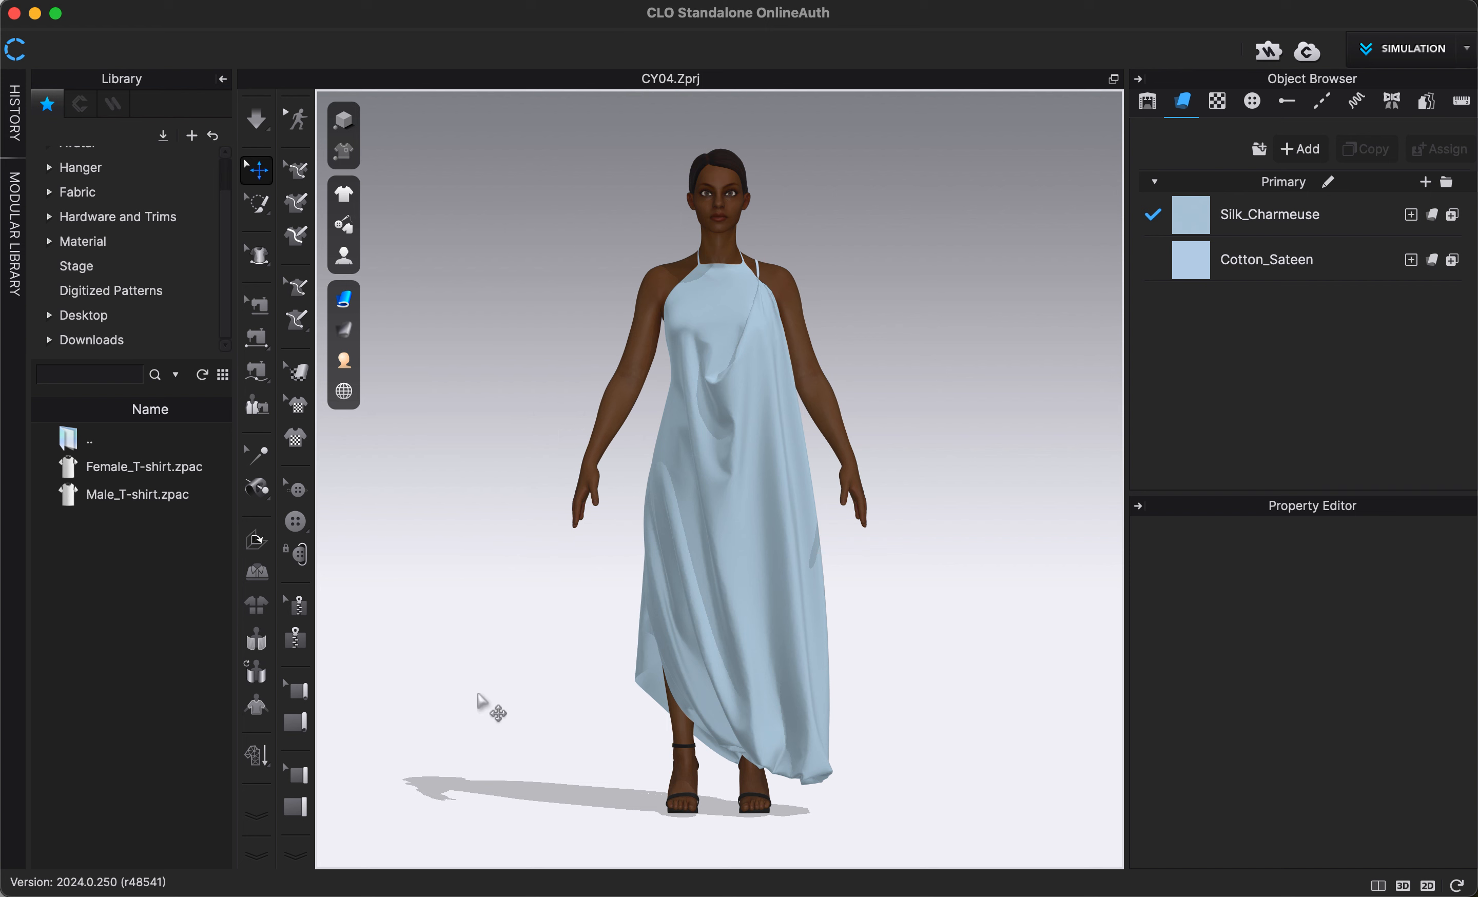
{"action": "left_click", "coordinate": [222, 78]}
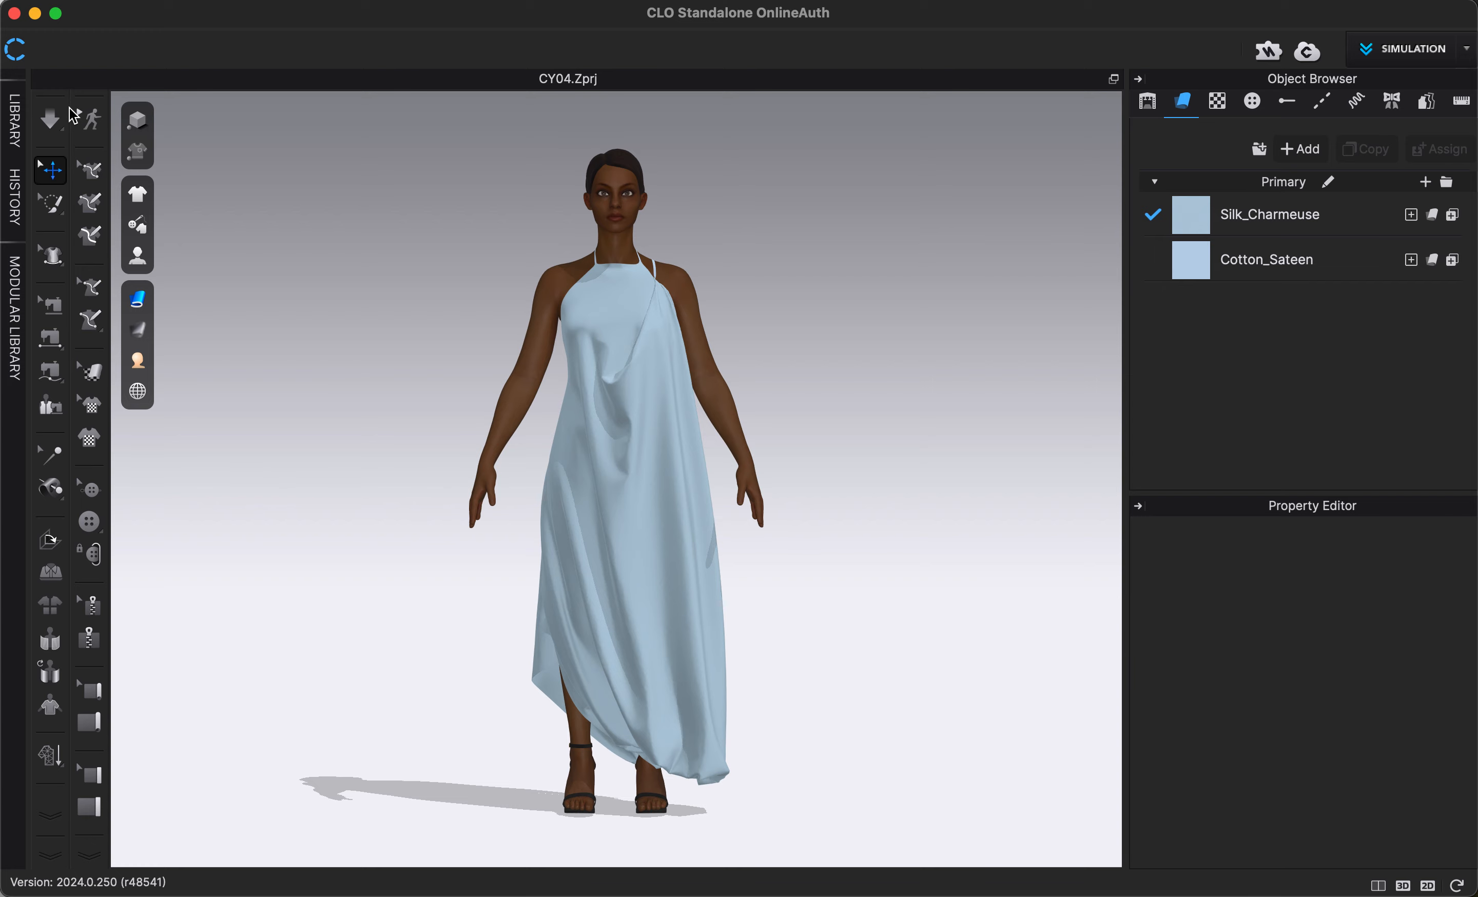
{"action": "left_click", "coordinate": [333, 141]}
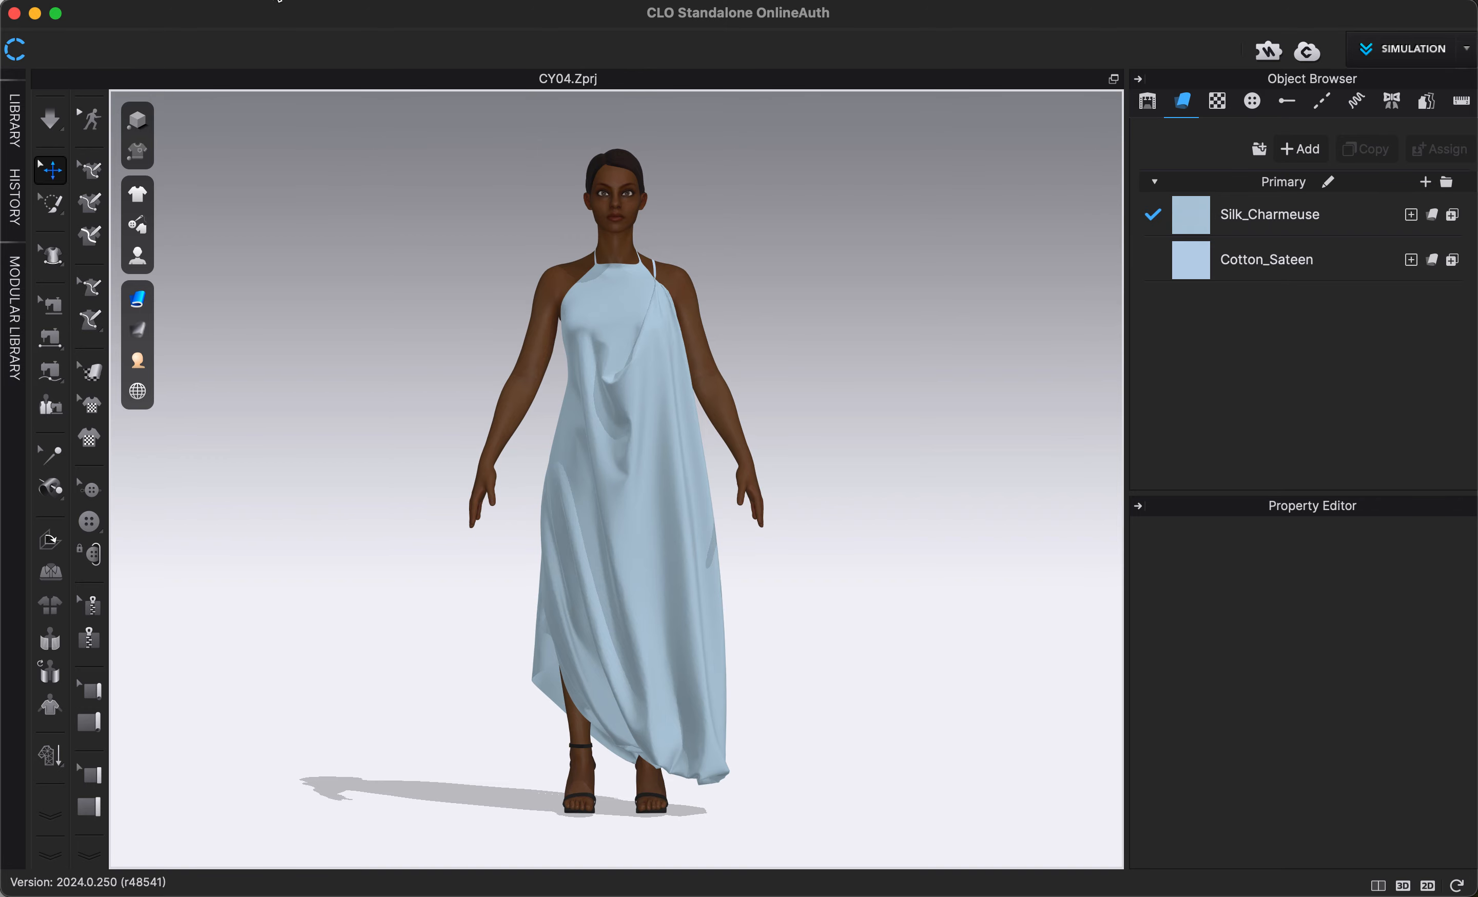
- Open the Turntable Video Capture settings and move the dialog up beside the avatar
{"action": "left_click", "coordinate": [279, 1]}
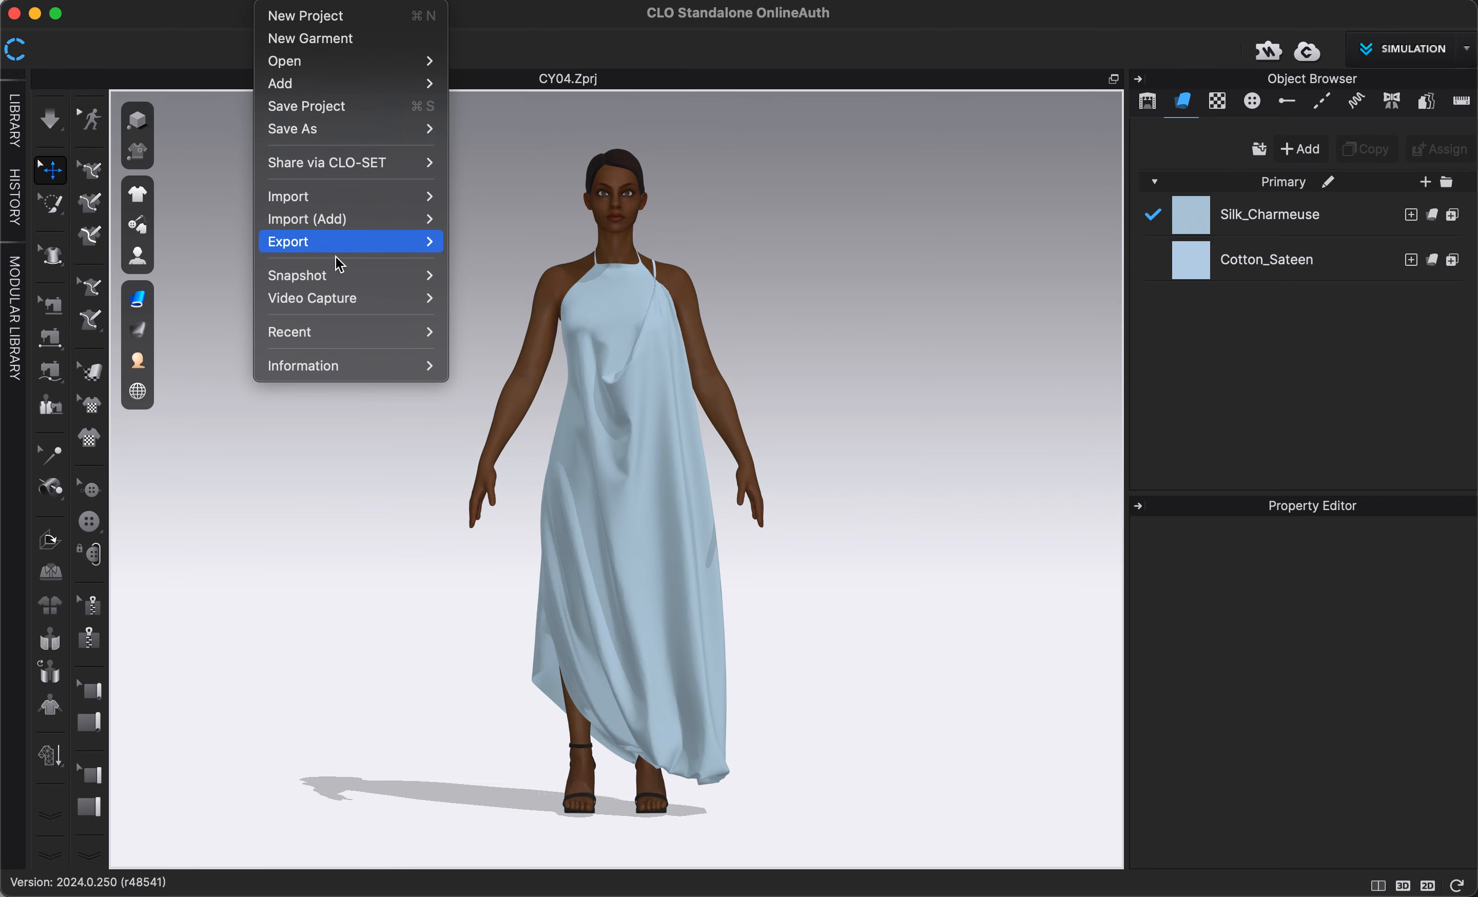
{"action": "mouse_move", "coordinate": [347, 299]}
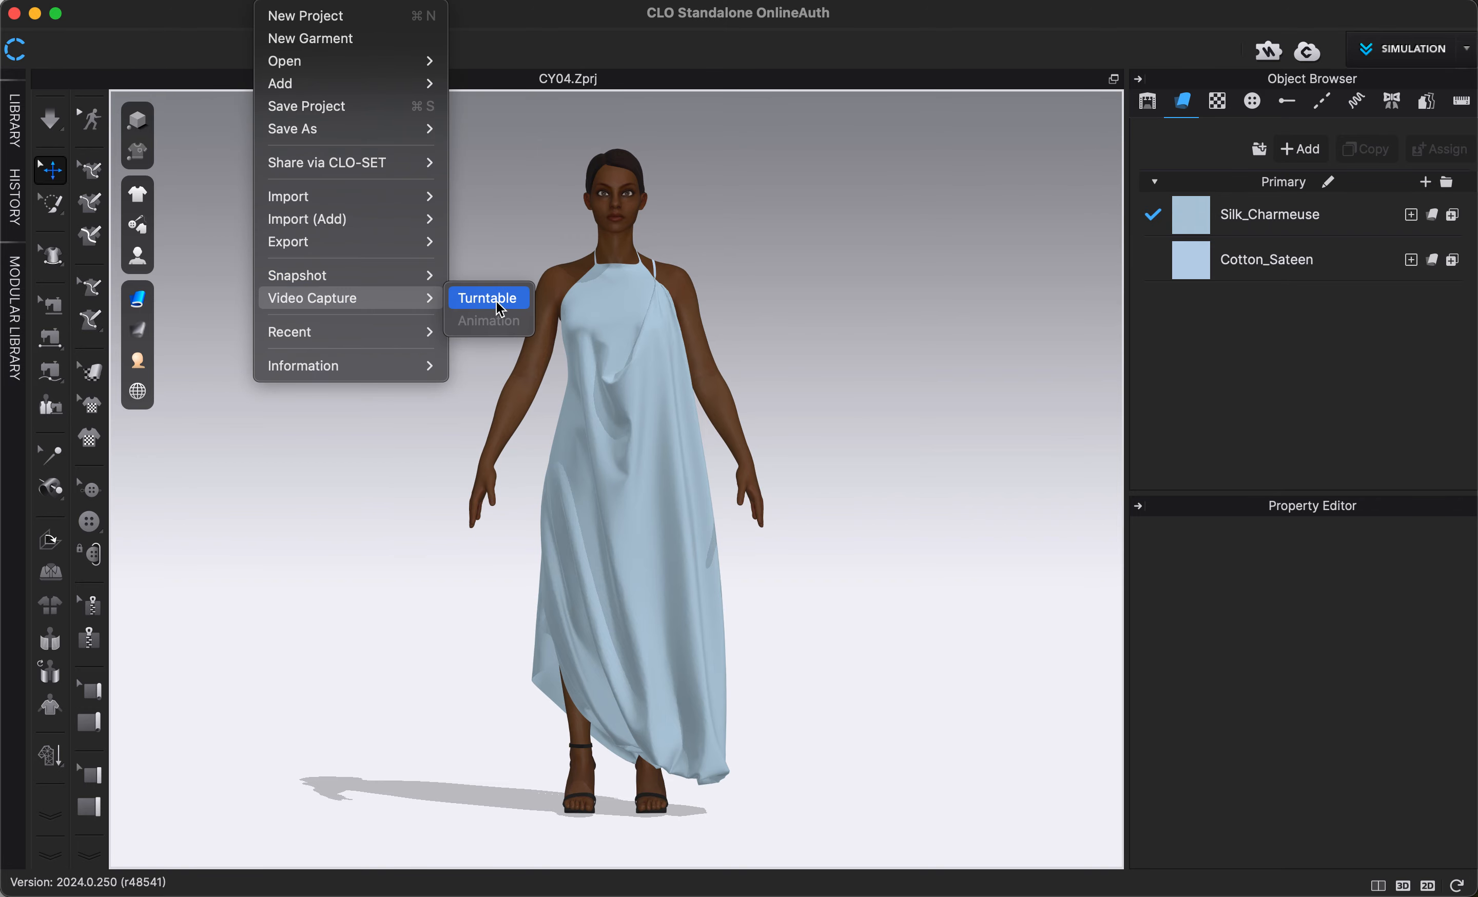
{"action": "left_click", "coordinate": [479, 298]}
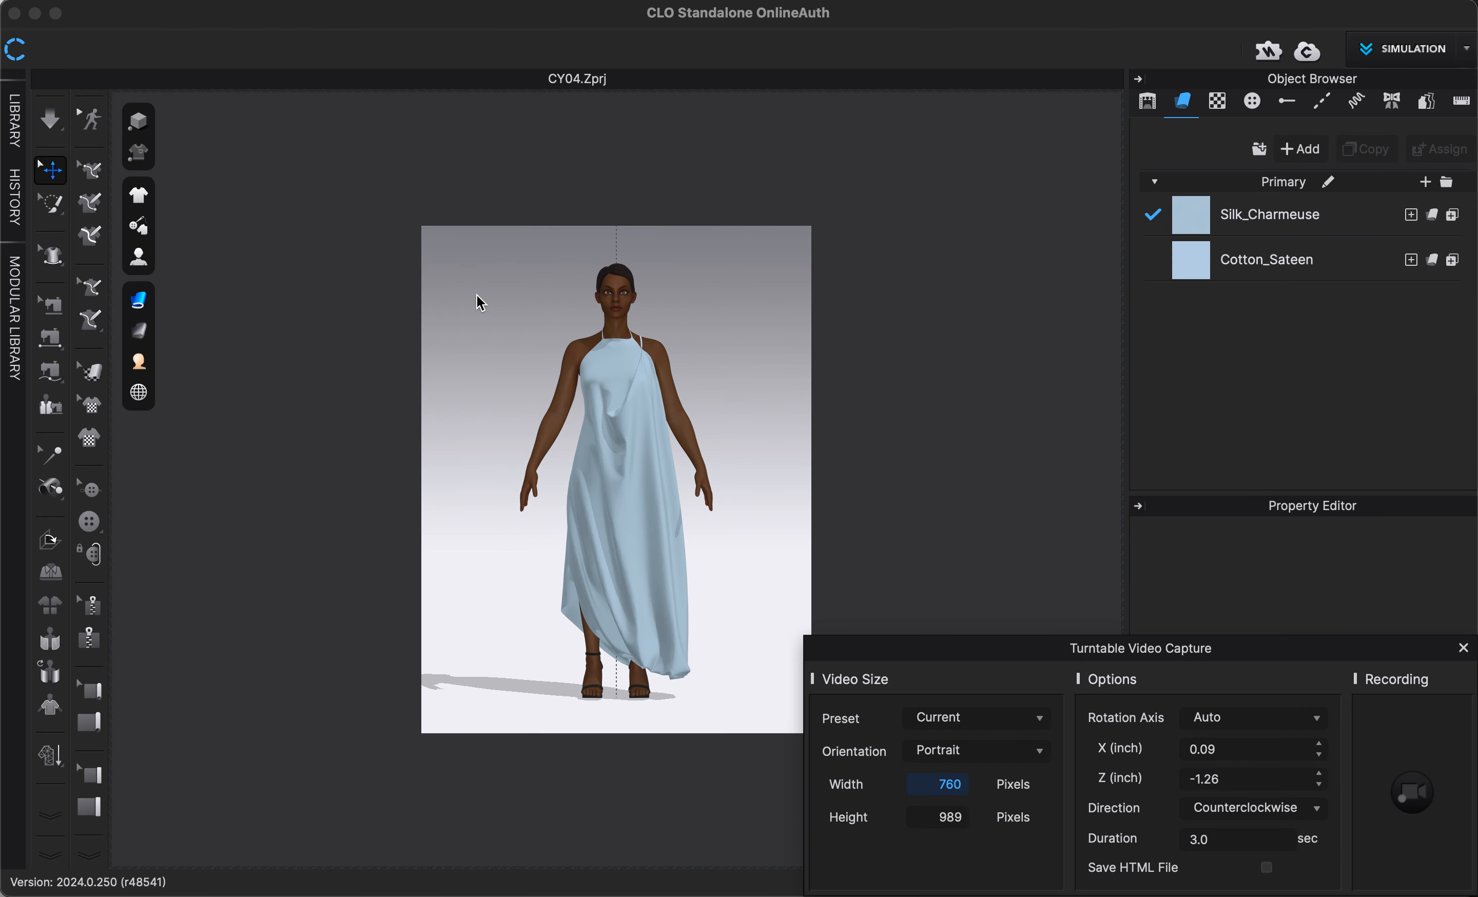
{"action": "left_click_drag", "start_coordinate": [867, 638], "coordinate": [854, 373]}
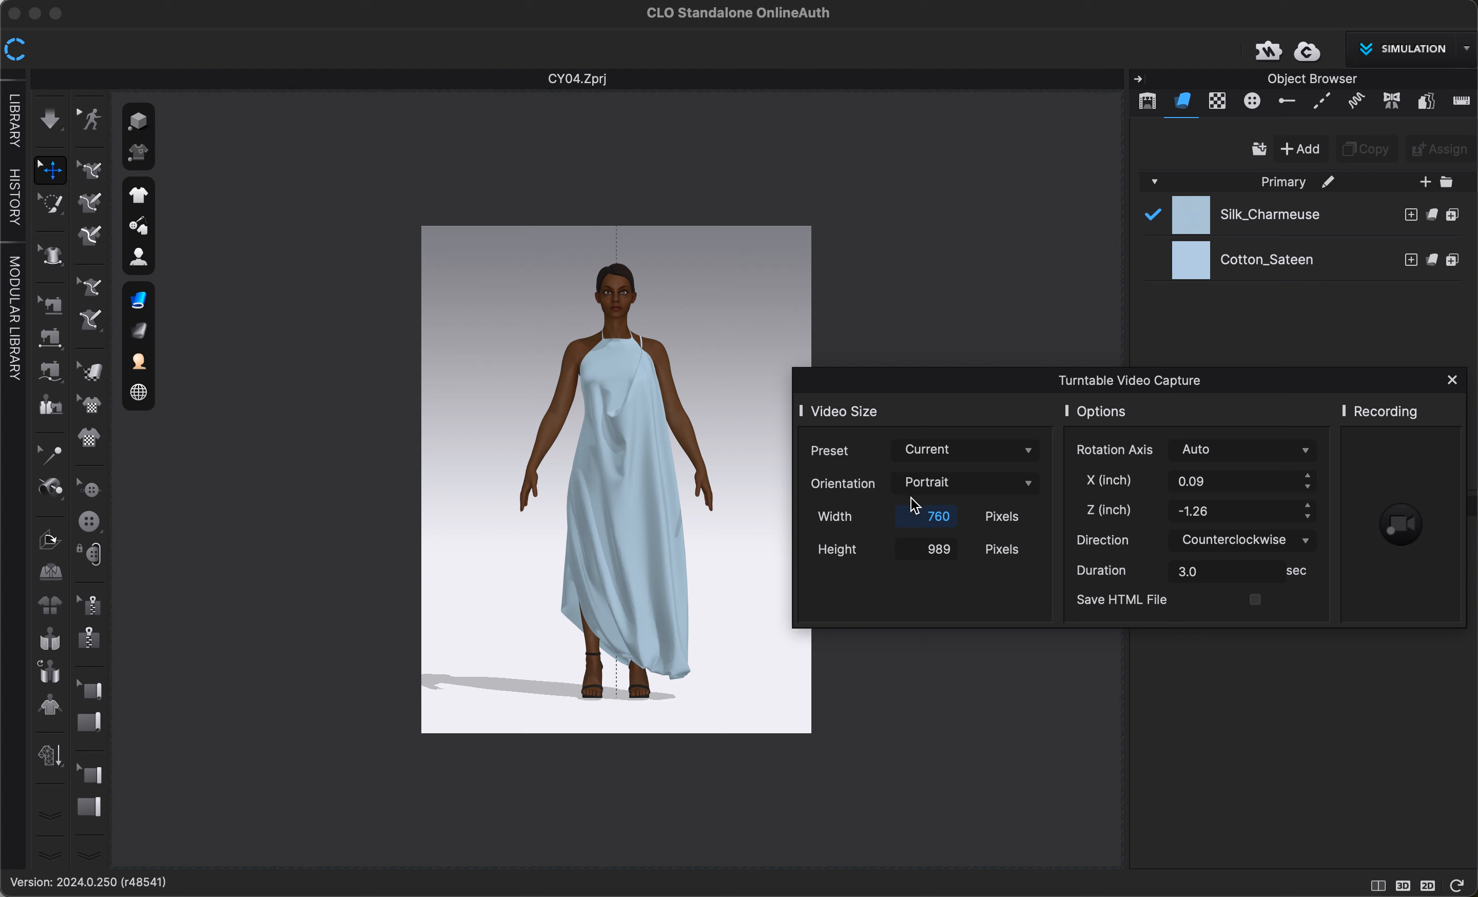
- Set the turntable video size to 2000 by 2500 pixels, keeping the rotation direction counterclockwise
{"action": "left_click_drag", "start_coordinate": [923, 515], "coordinate": [955, 518]}
{"action": "type", "text": "2500"}
{"action": "key", "text": "BackSpace"}
{"action": "key", "text": "BackSpace"}
{"action": "key", "text": "BackSpace"}
{"action": "type", "text": "000"}
{"action": "double_click", "coordinate": [937, 547]}
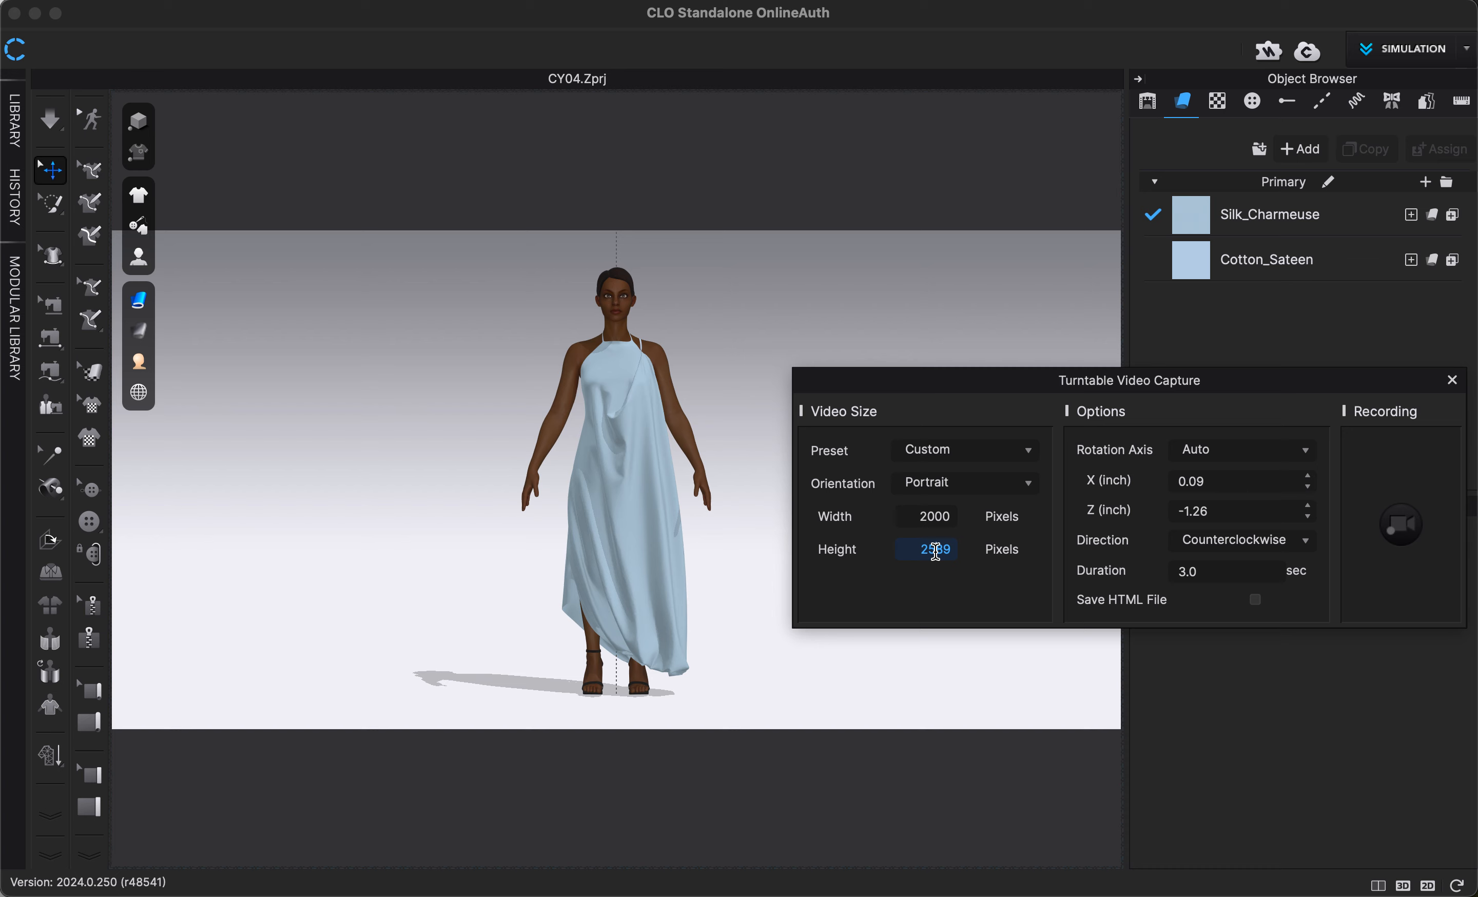
{"action": "double_click", "coordinate": [934, 549]}
{"action": "type", "text": "2500"}
{"action": "double_click", "coordinate": [924, 516]}
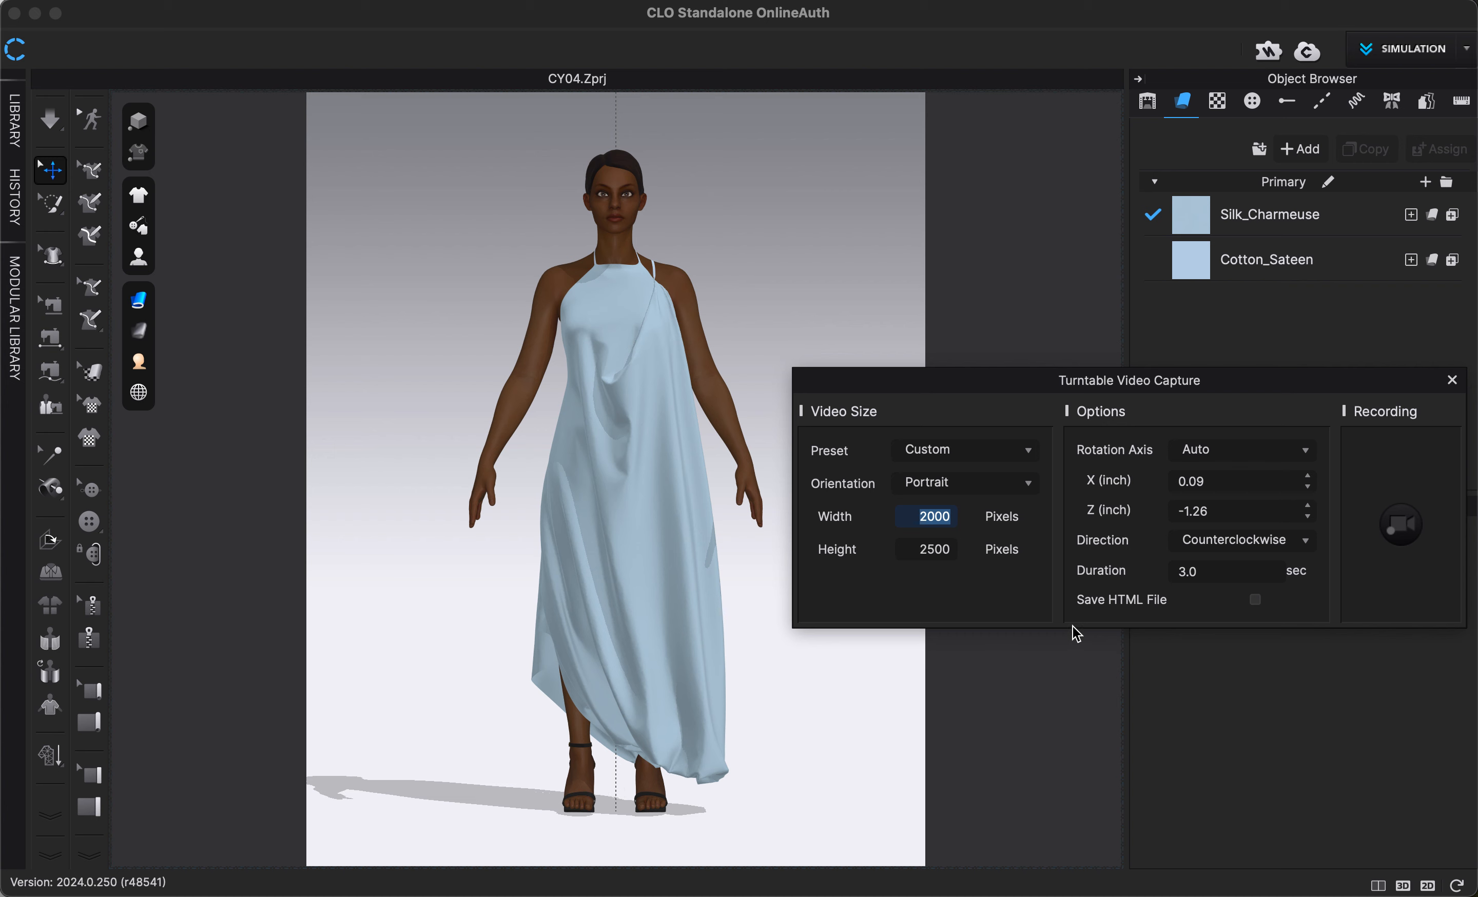
{"action": "left_click", "coordinate": [1208, 541]}
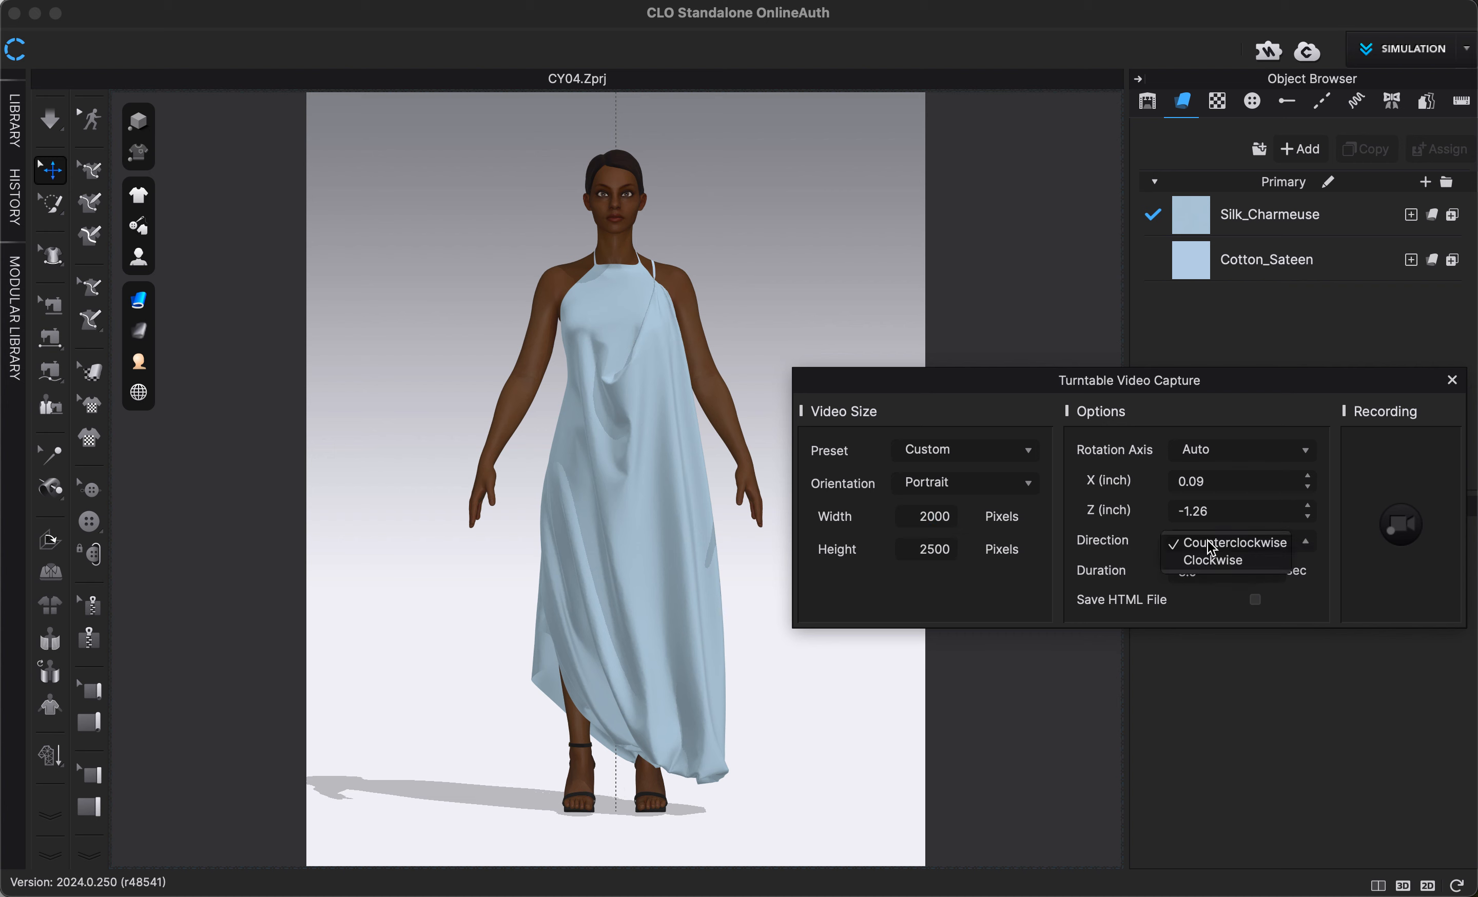
{"action": "left_click", "coordinate": [1148, 545]}
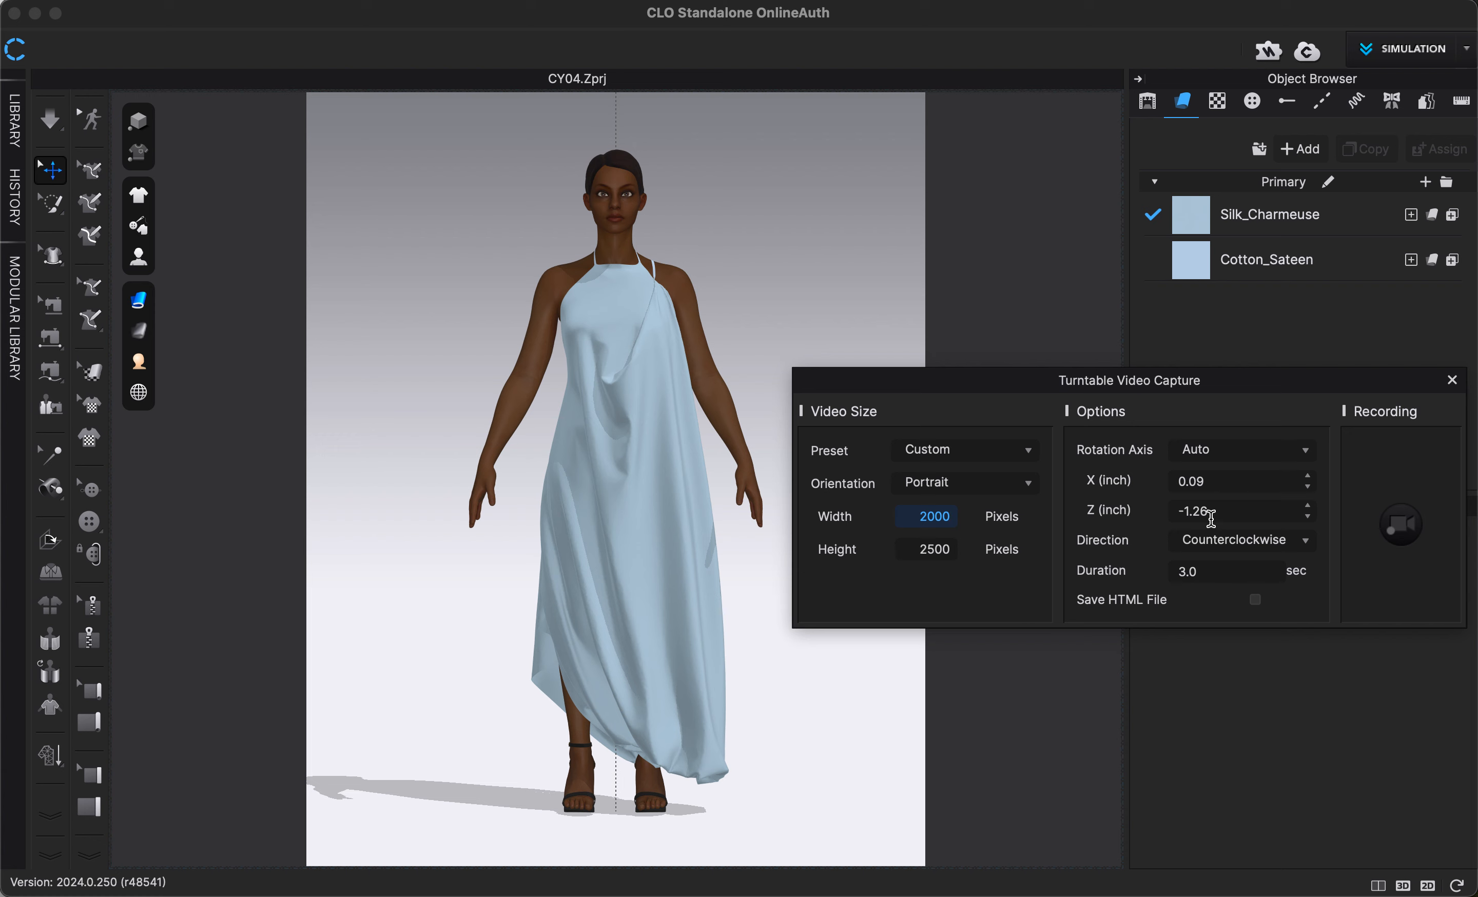
- Record the turntable video of the dress and play back its preview
{"action": "left_click", "coordinate": [1406, 525]}
{"action": "left_click", "coordinate": [1402, 523]}
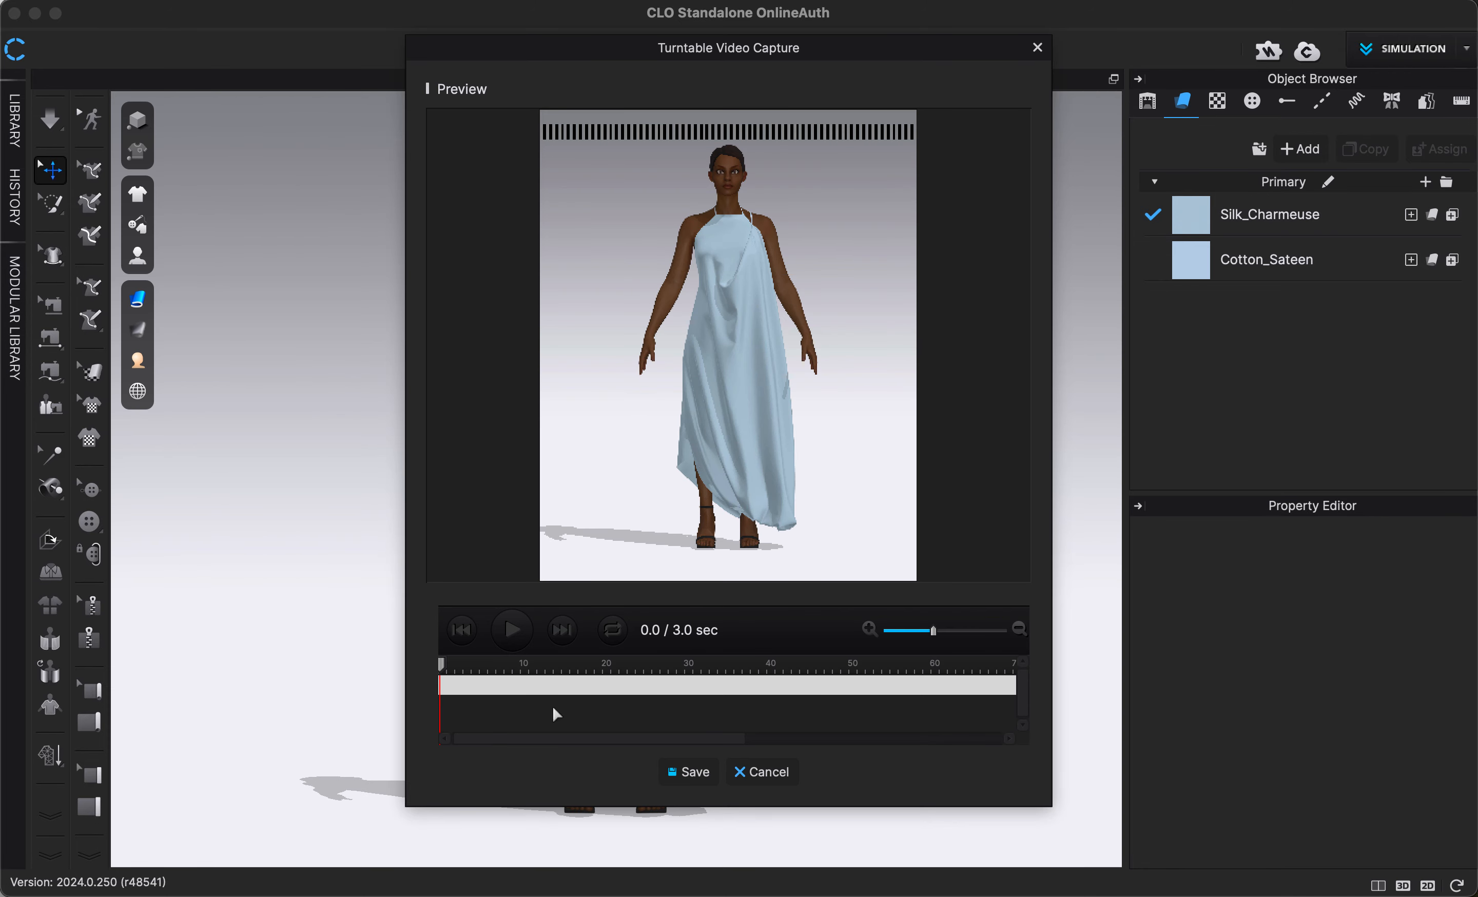
{"action": "left_click", "coordinate": [507, 636]}
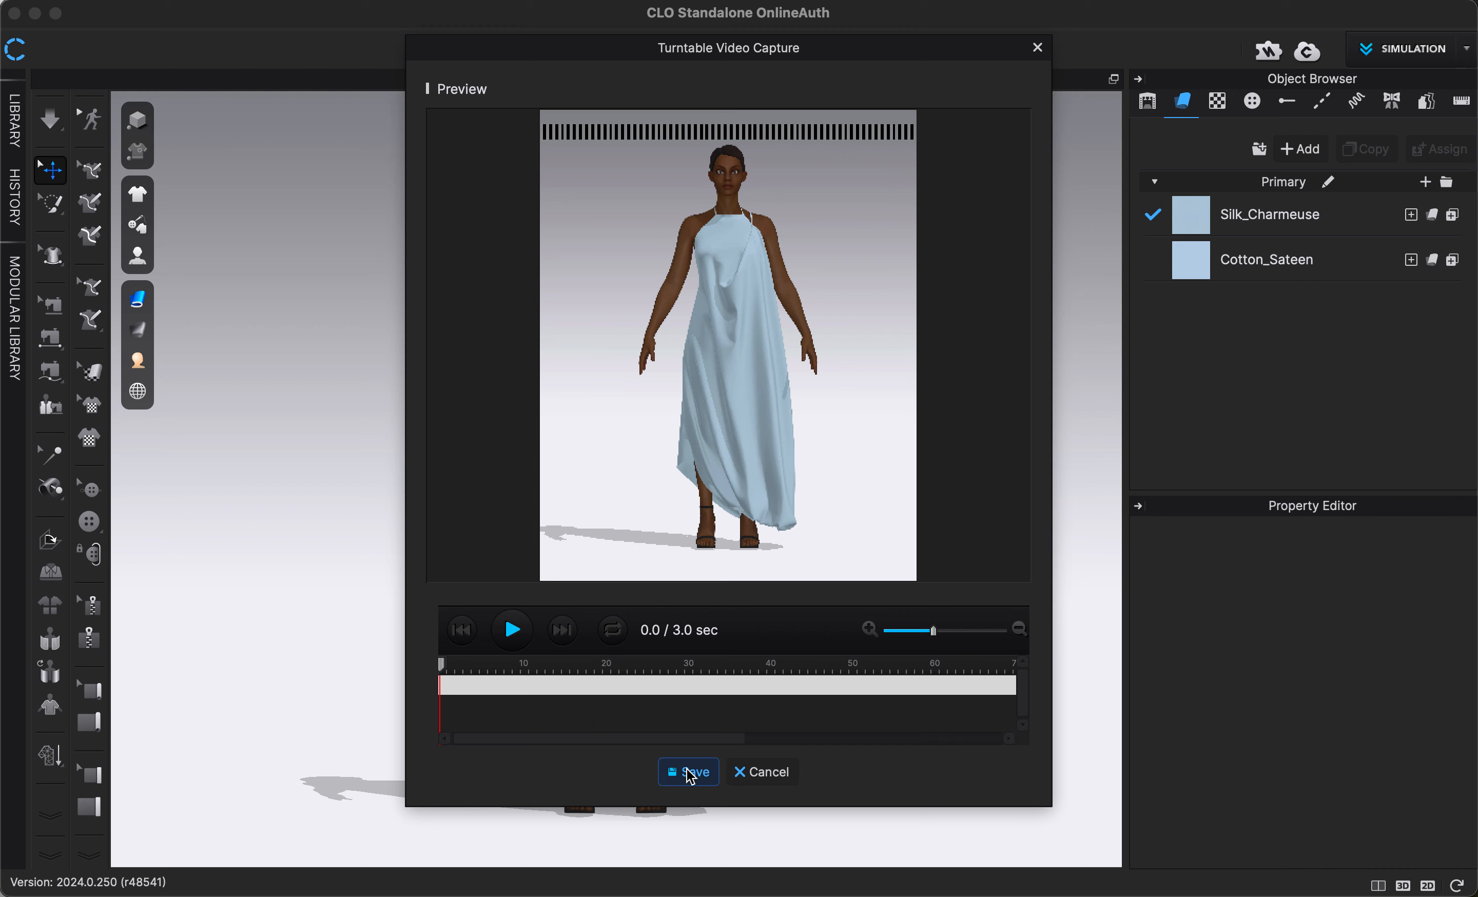
- Discard the unsaved turntable recording and close the video capture settings
{"action": "left_click", "coordinate": [763, 777]}
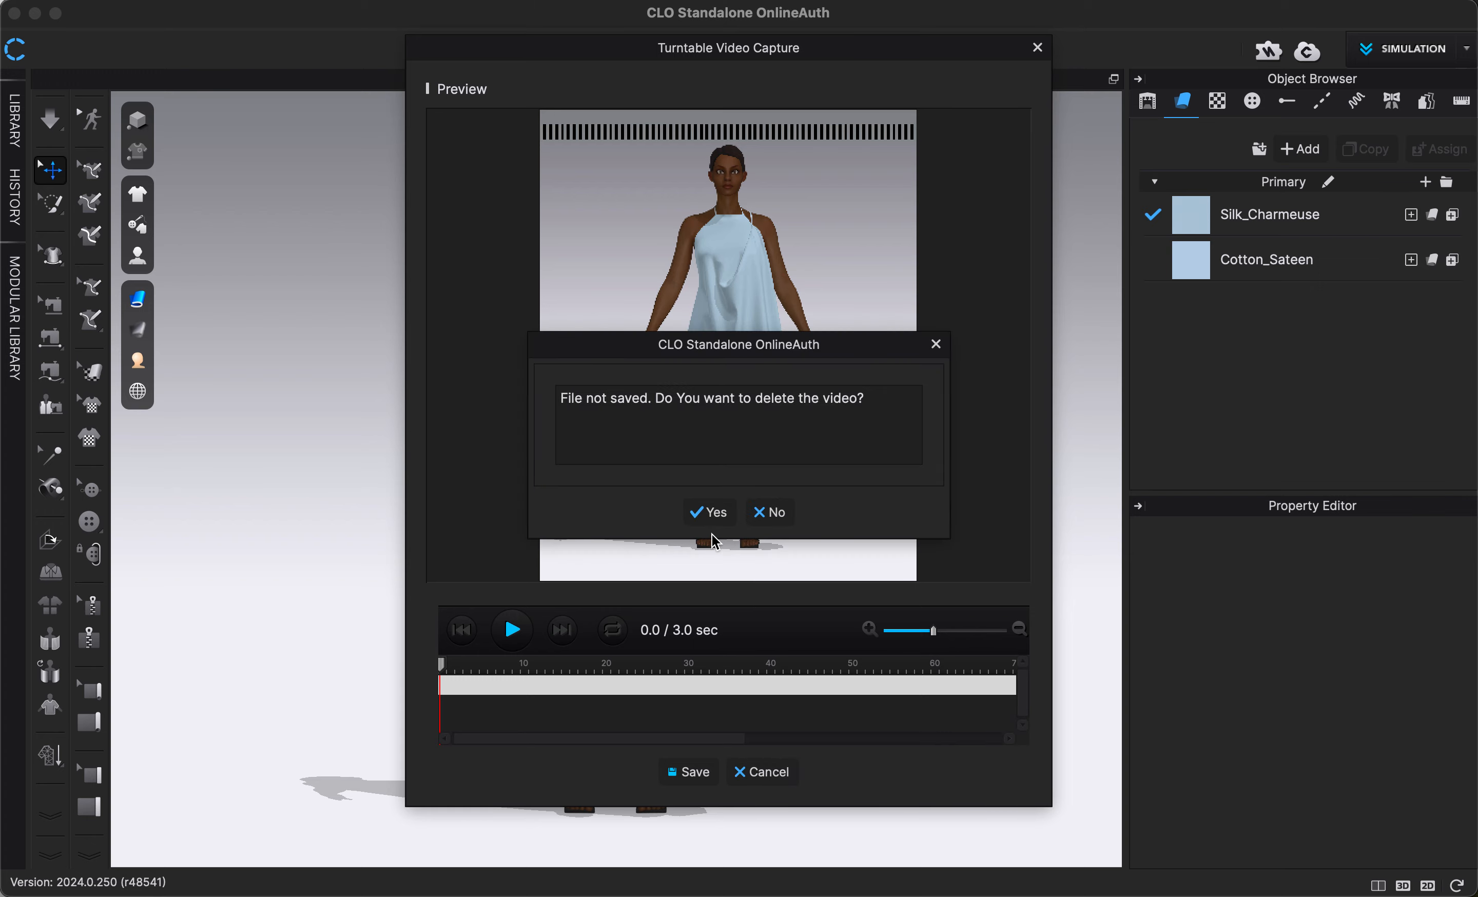
{"action": "left_click", "coordinate": [710, 511]}
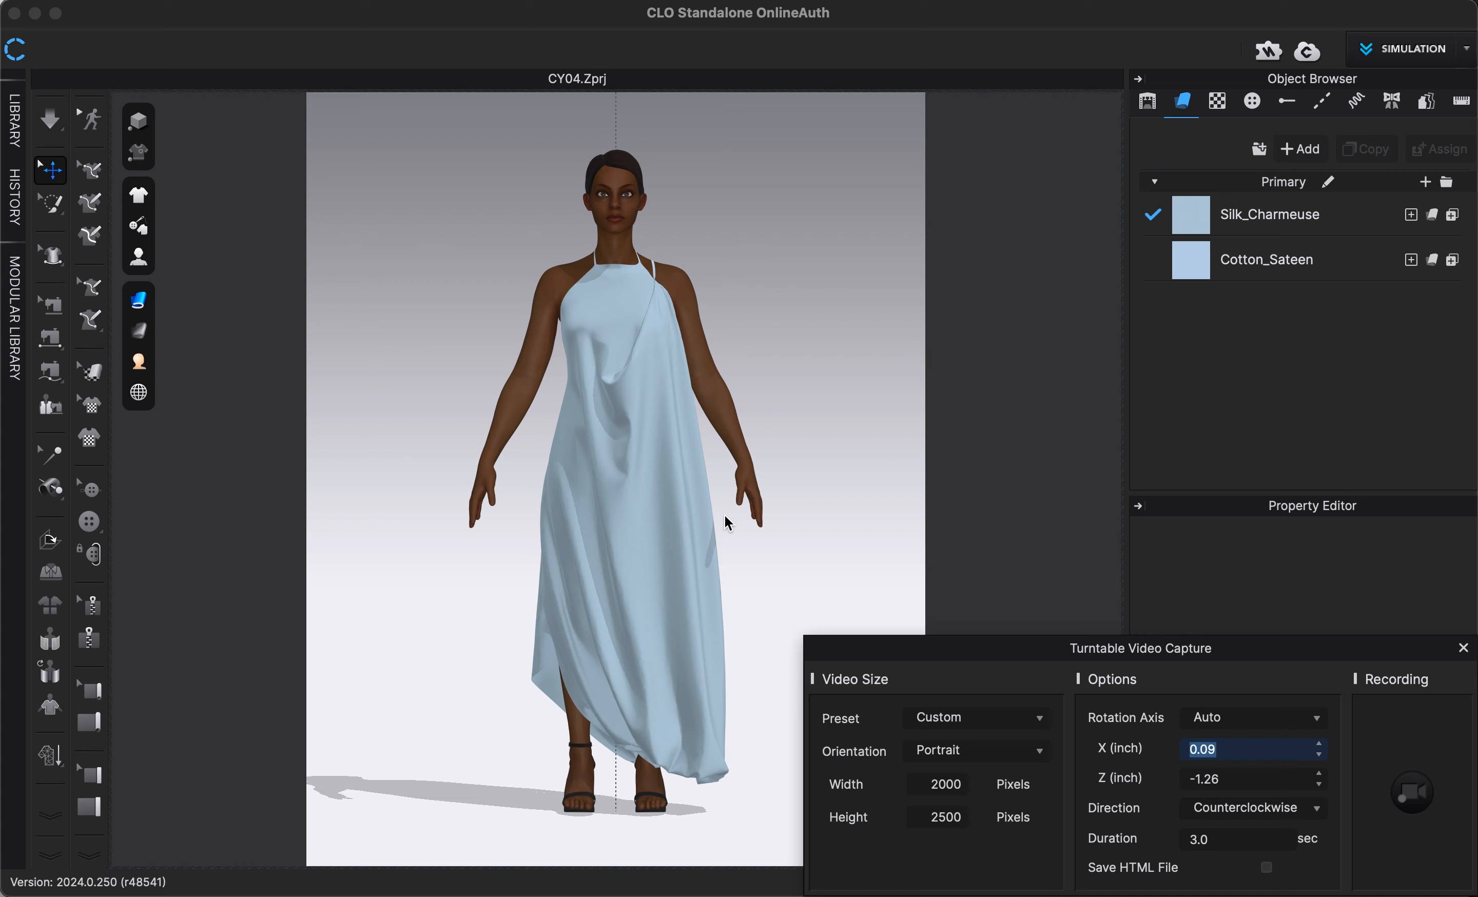
{"action": "left_click", "coordinate": [1461, 648]}
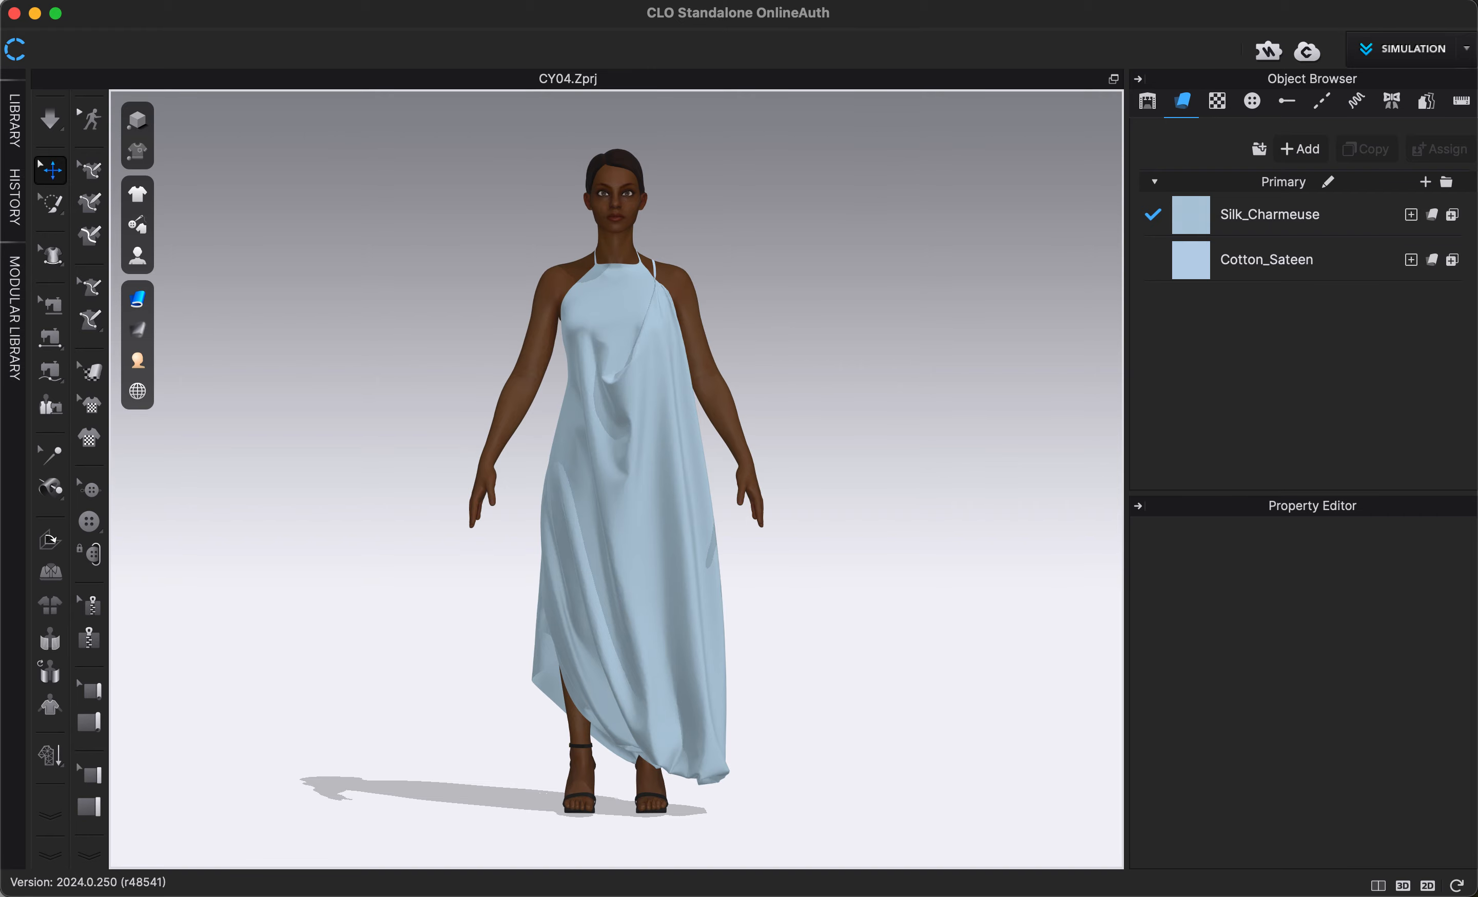
- Open the Render window and its image/video properties, collapsing the object browser to give them full height
{"action": "left_click", "coordinate": [894, 3]}
{"action": "left_click", "coordinate": [910, 17]}
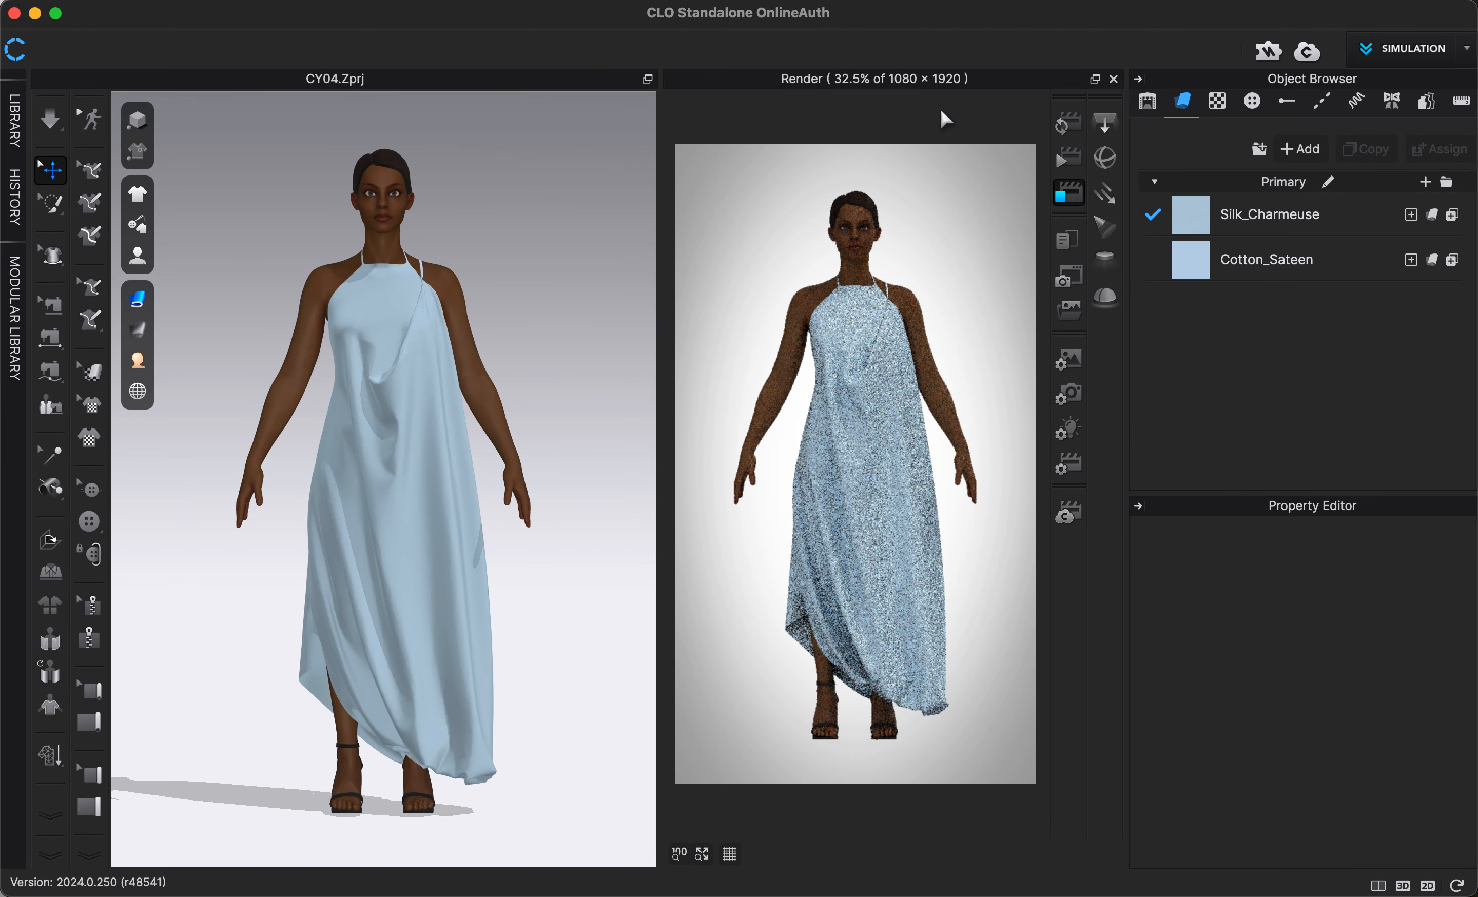
{"action": "left_click", "coordinate": [1070, 362]}
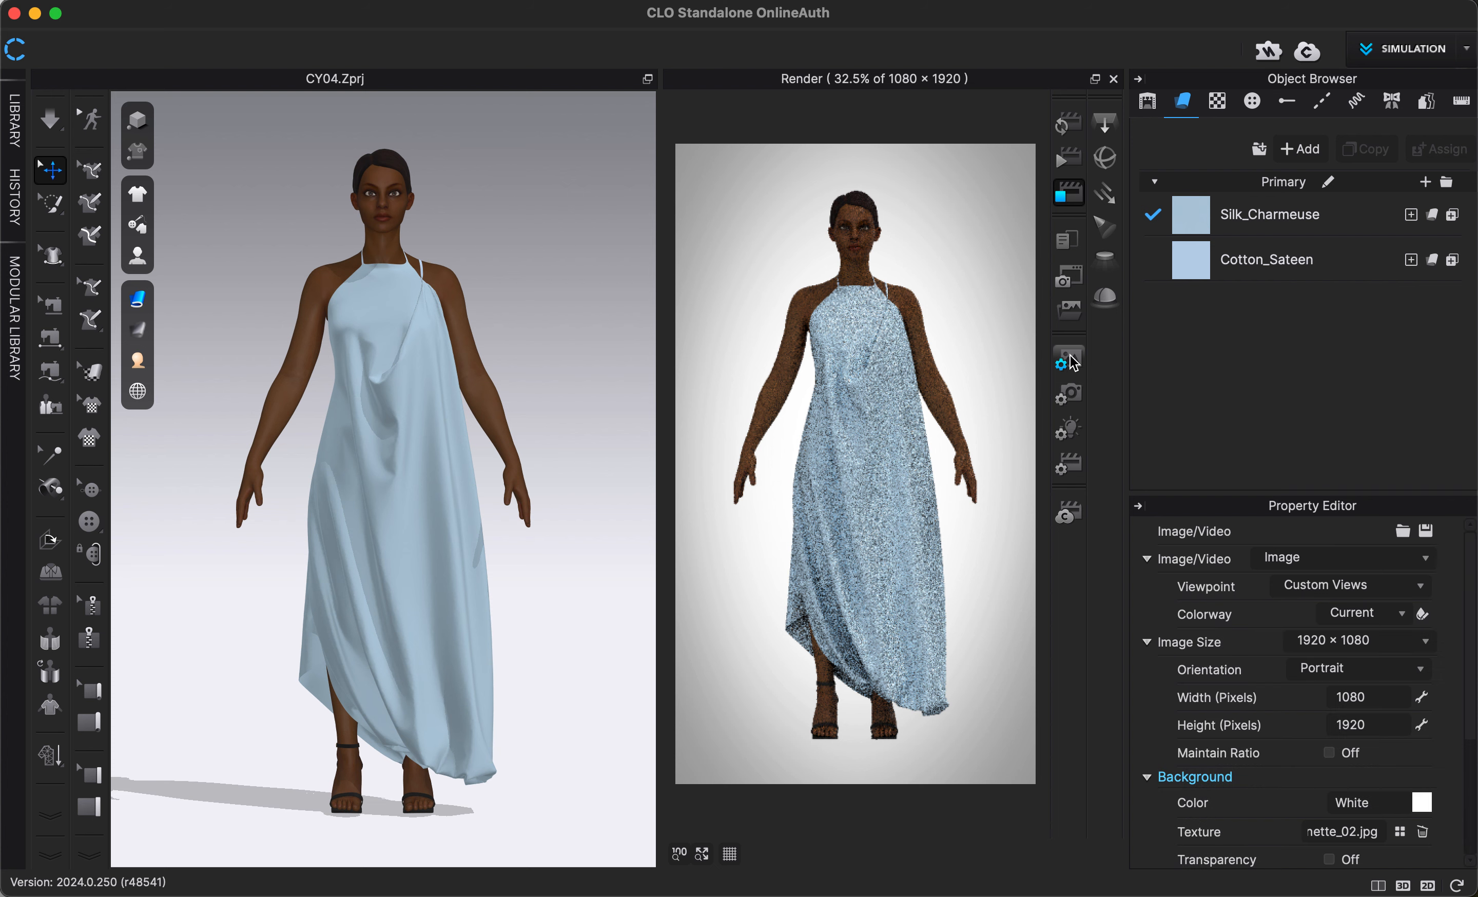
{"action": "left_click", "coordinate": [1137, 79]}
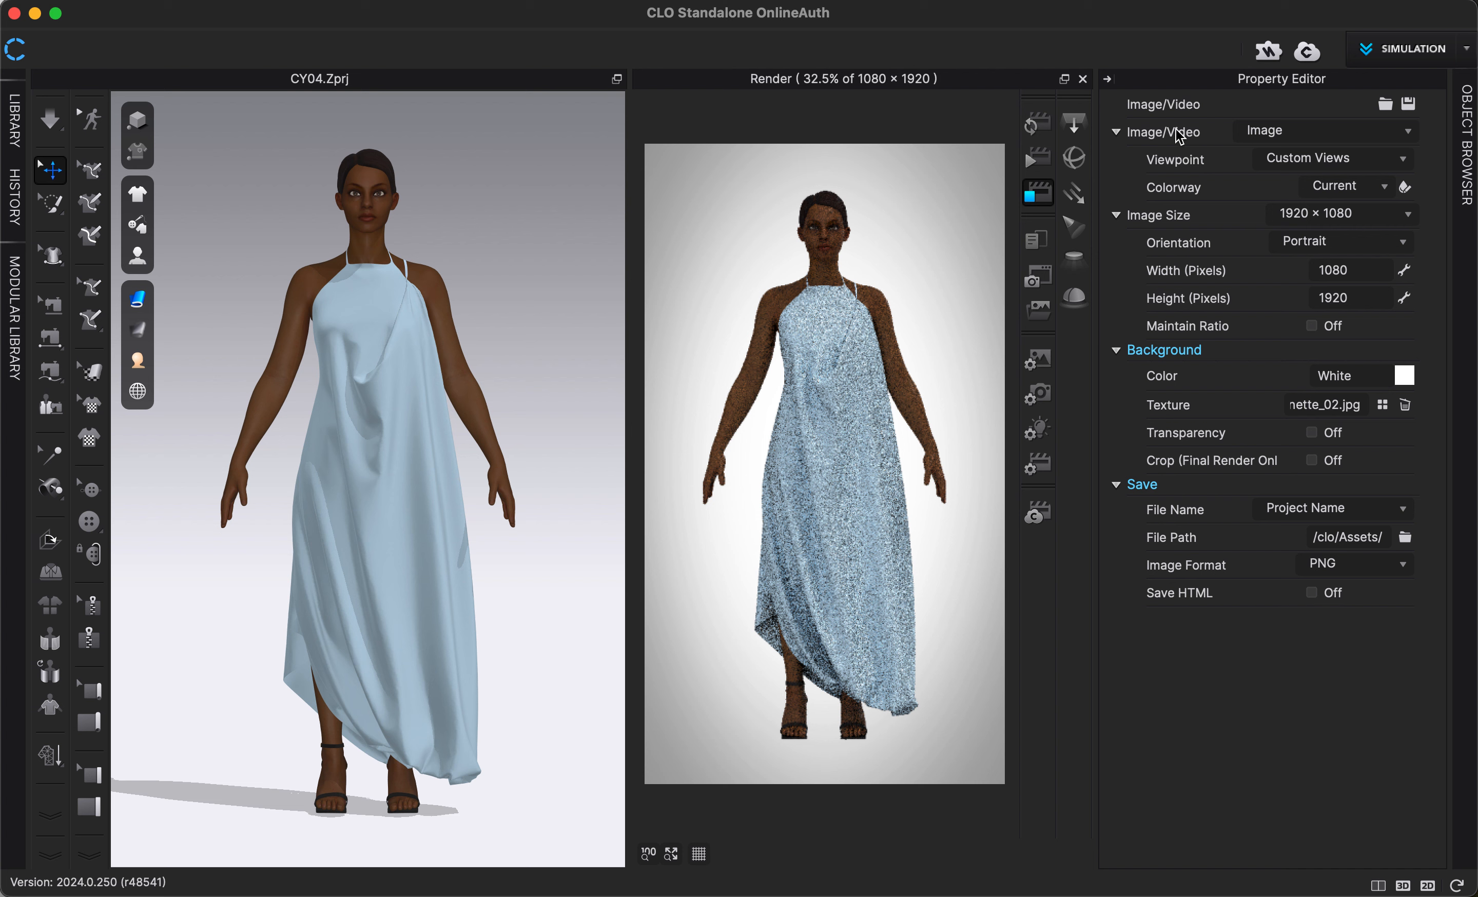
- Set the render output to Turntable Images with an image count of 32
{"action": "left_click", "coordinate": [1259, 133]}
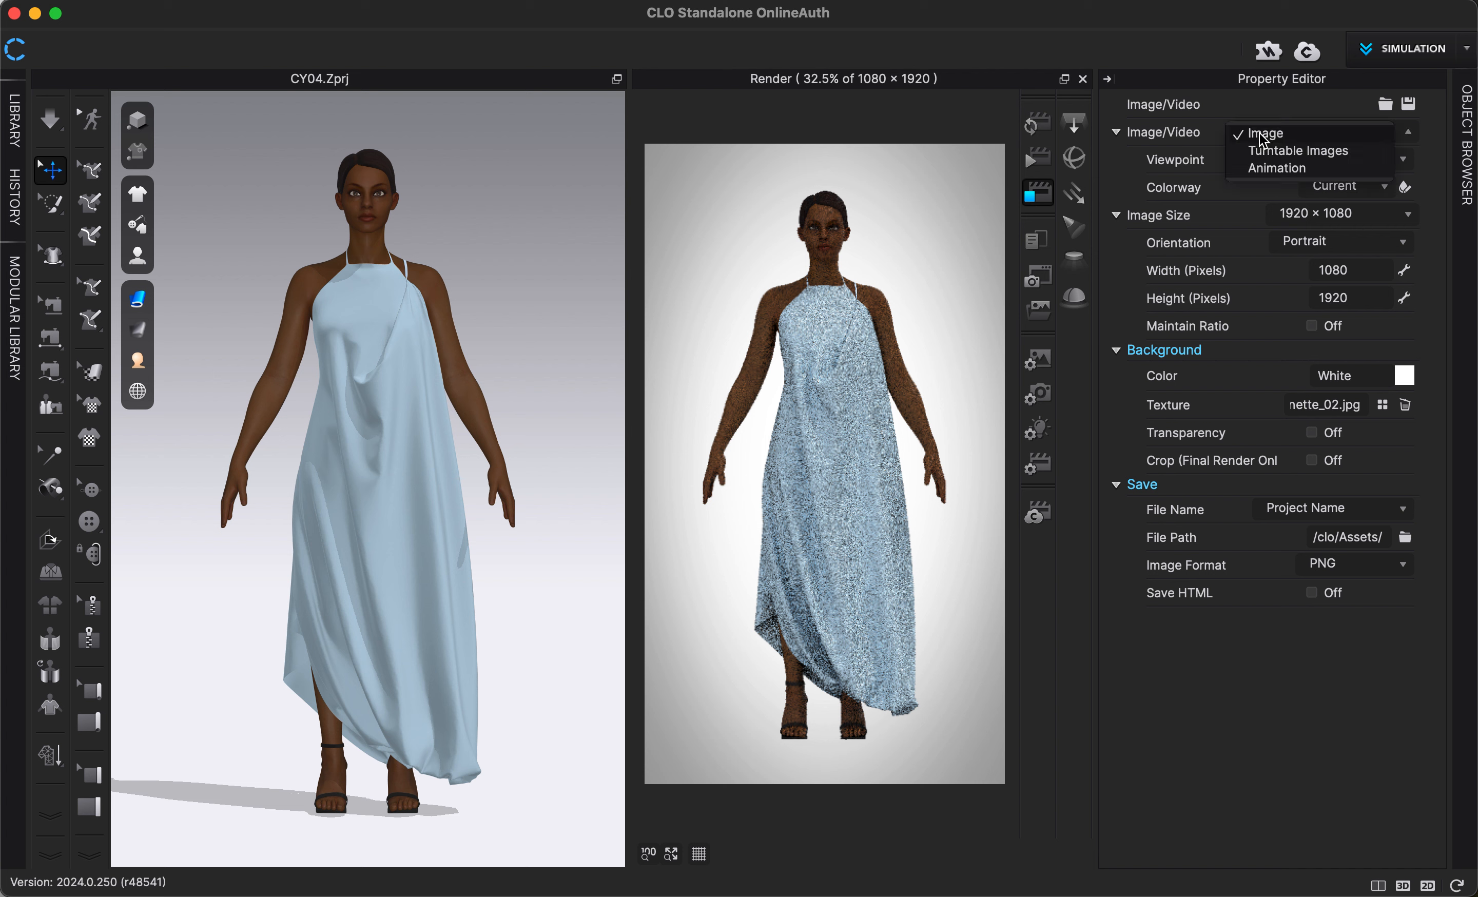
{"action": "left_click", "coordinate": [1288, 151]}
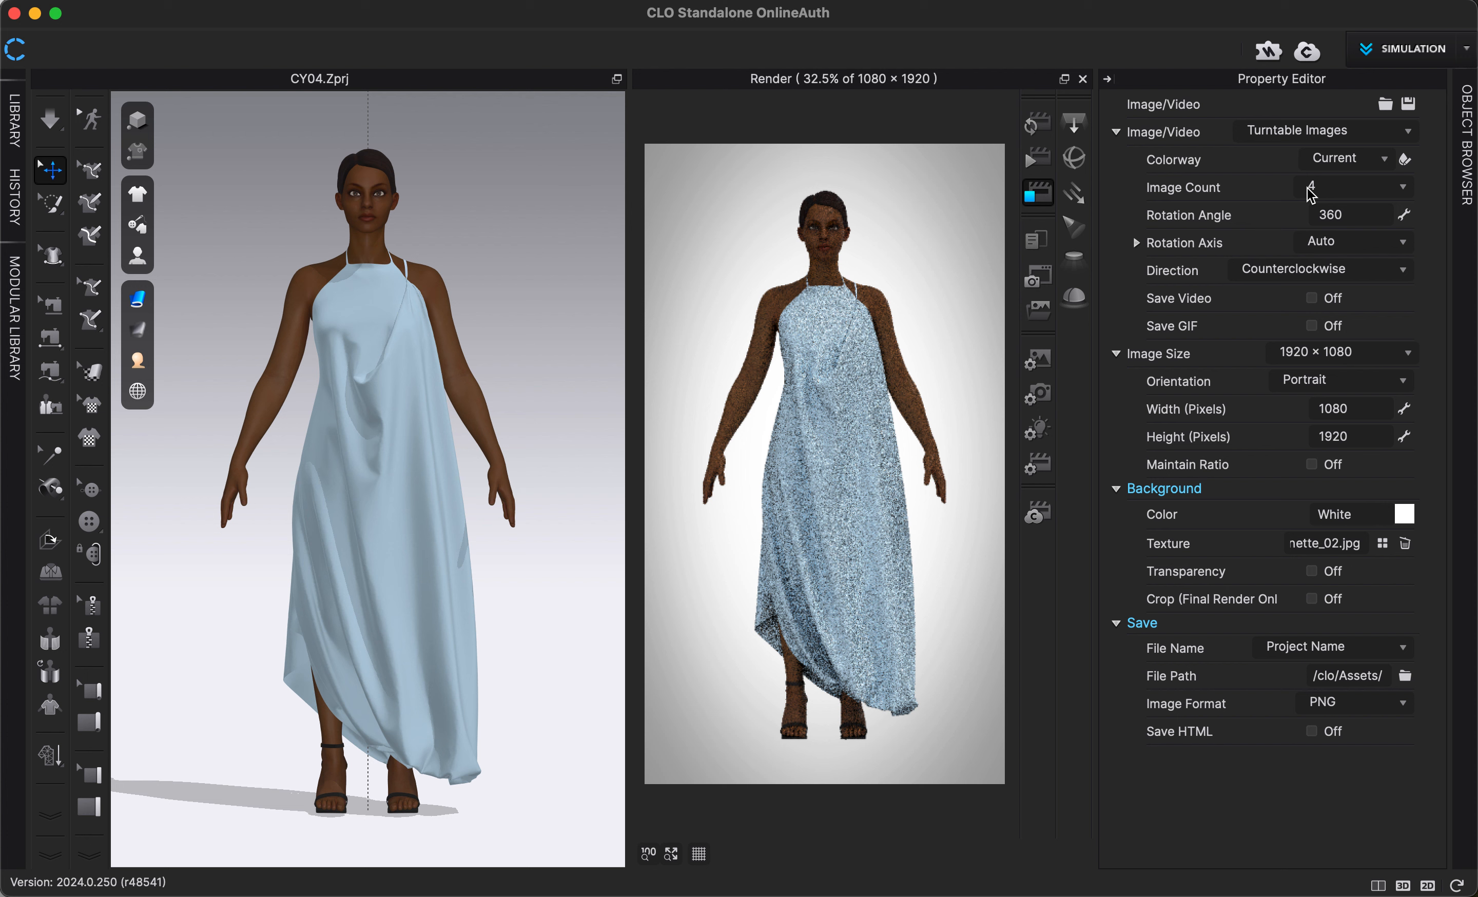
{"action": "left_click", "coordinate": [1332, 194]}
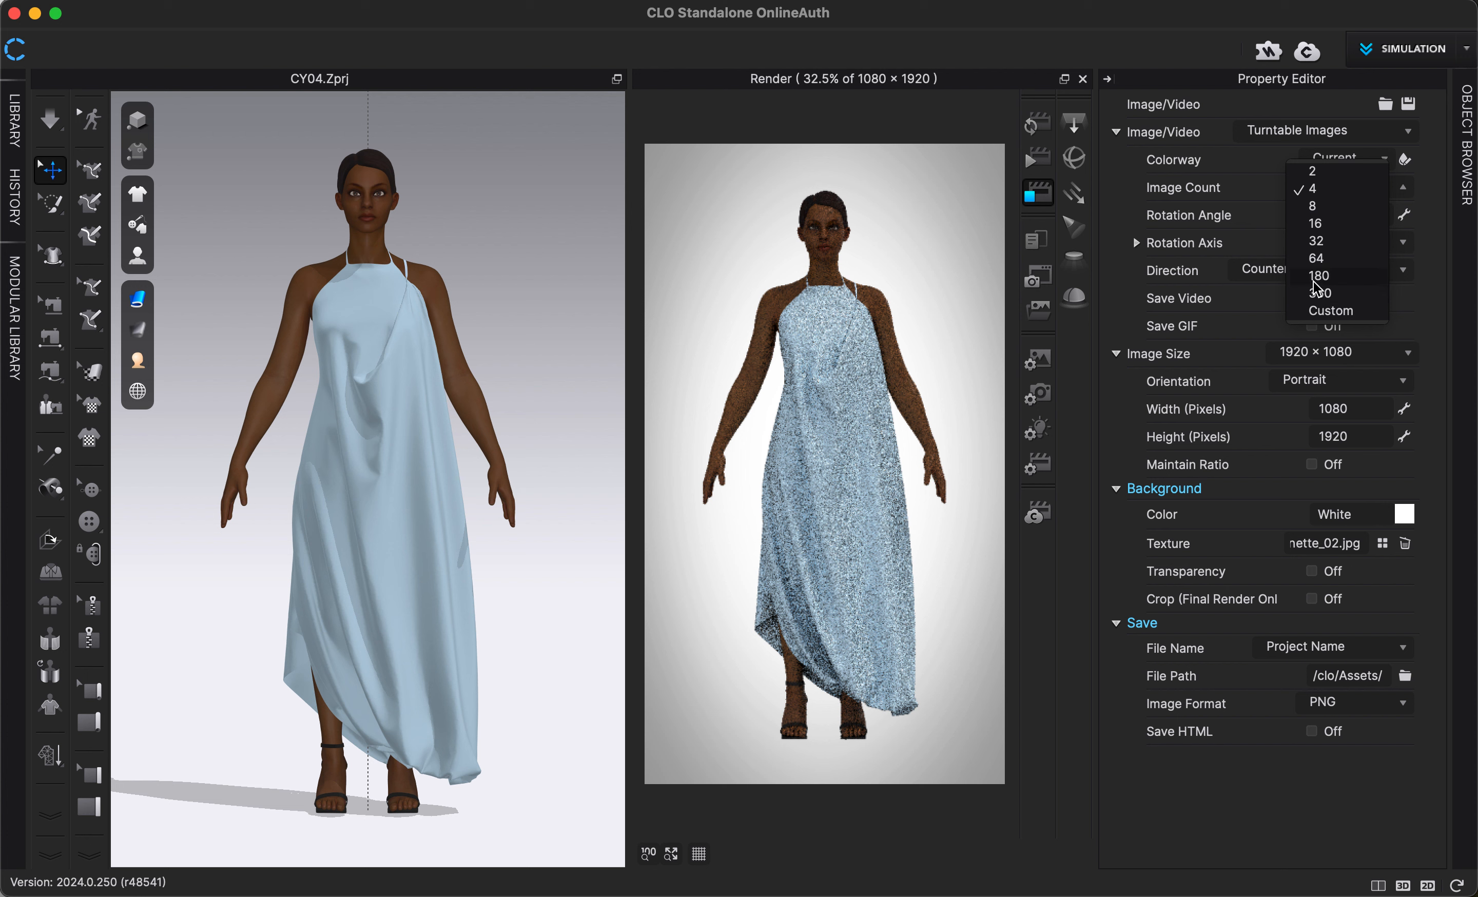
{"action": "left_click", "coordinate": [1325, 241]}
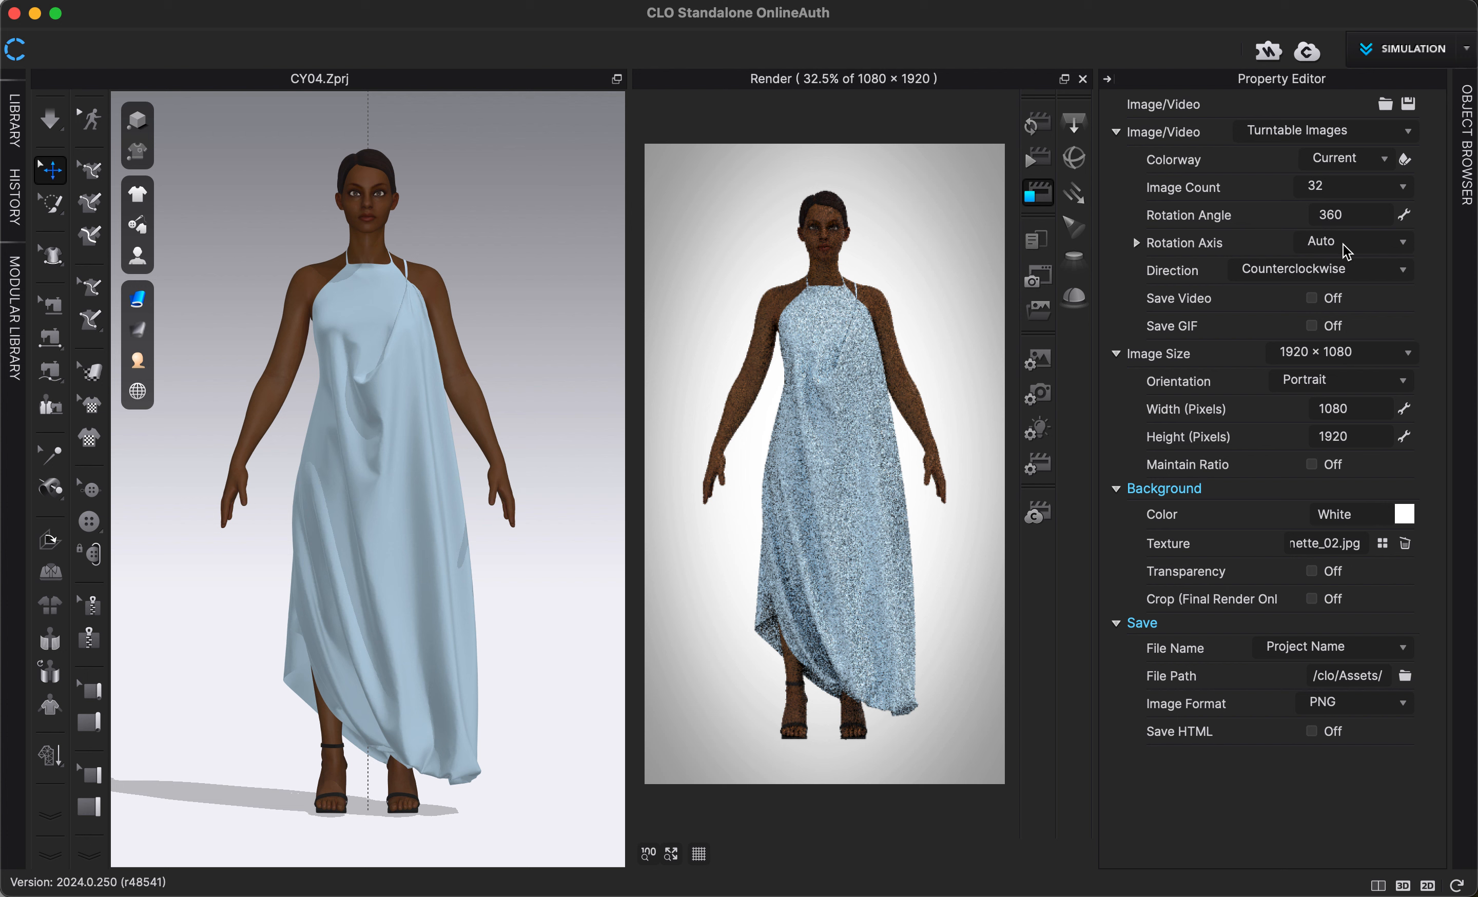
- Turn on Save Video for the turntable render, keeping the direction counterclockwise and leaving Save GIF off
{"action": "left_click", "coordinate": [1269, 269]}
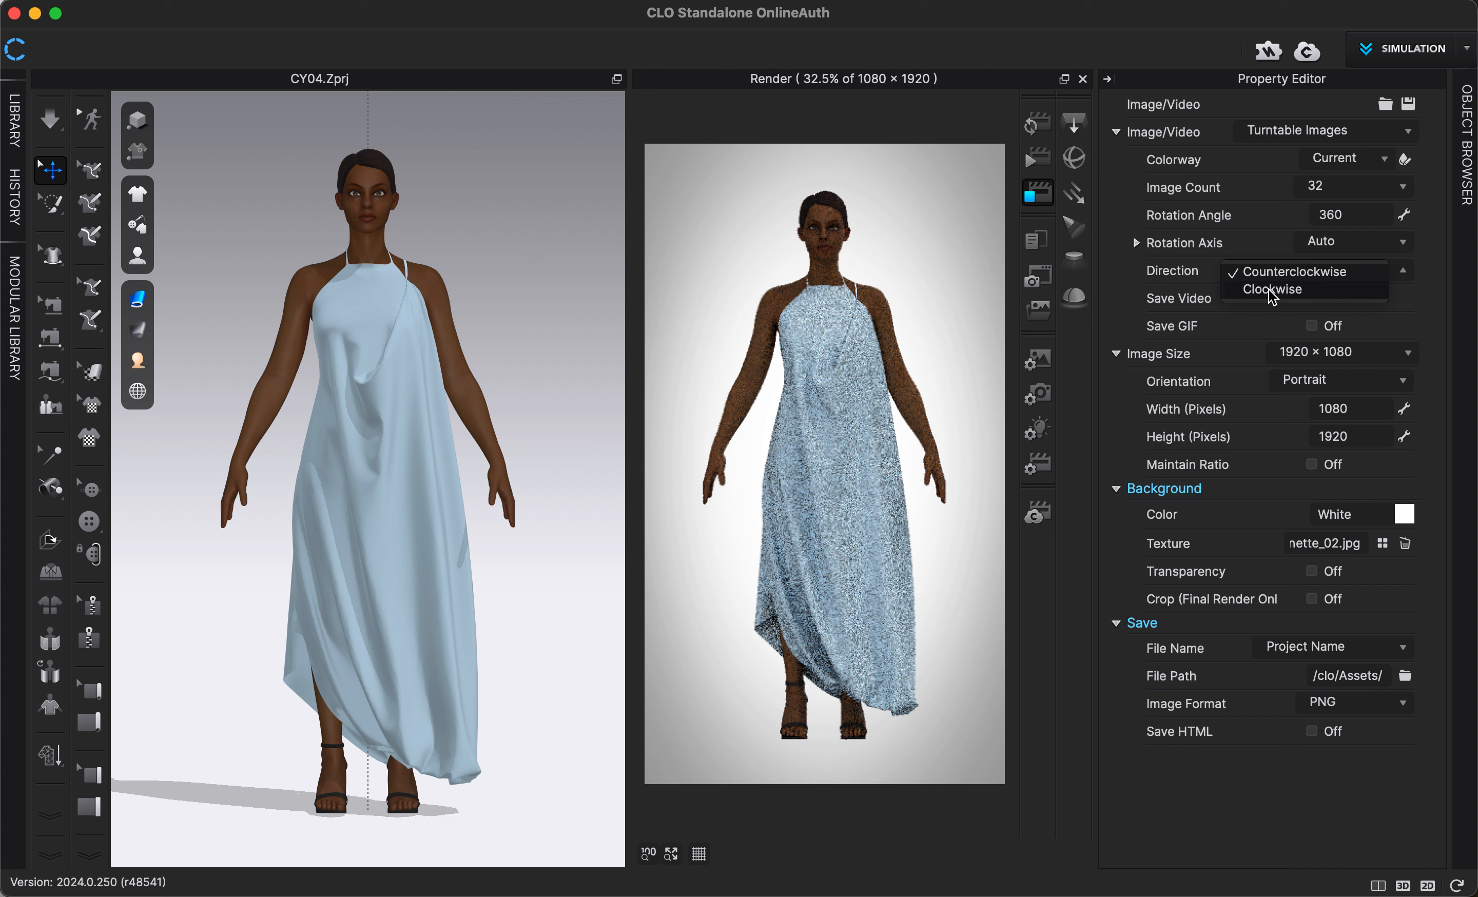
{"action": "left_click", "coordinate": [1189, 277]}
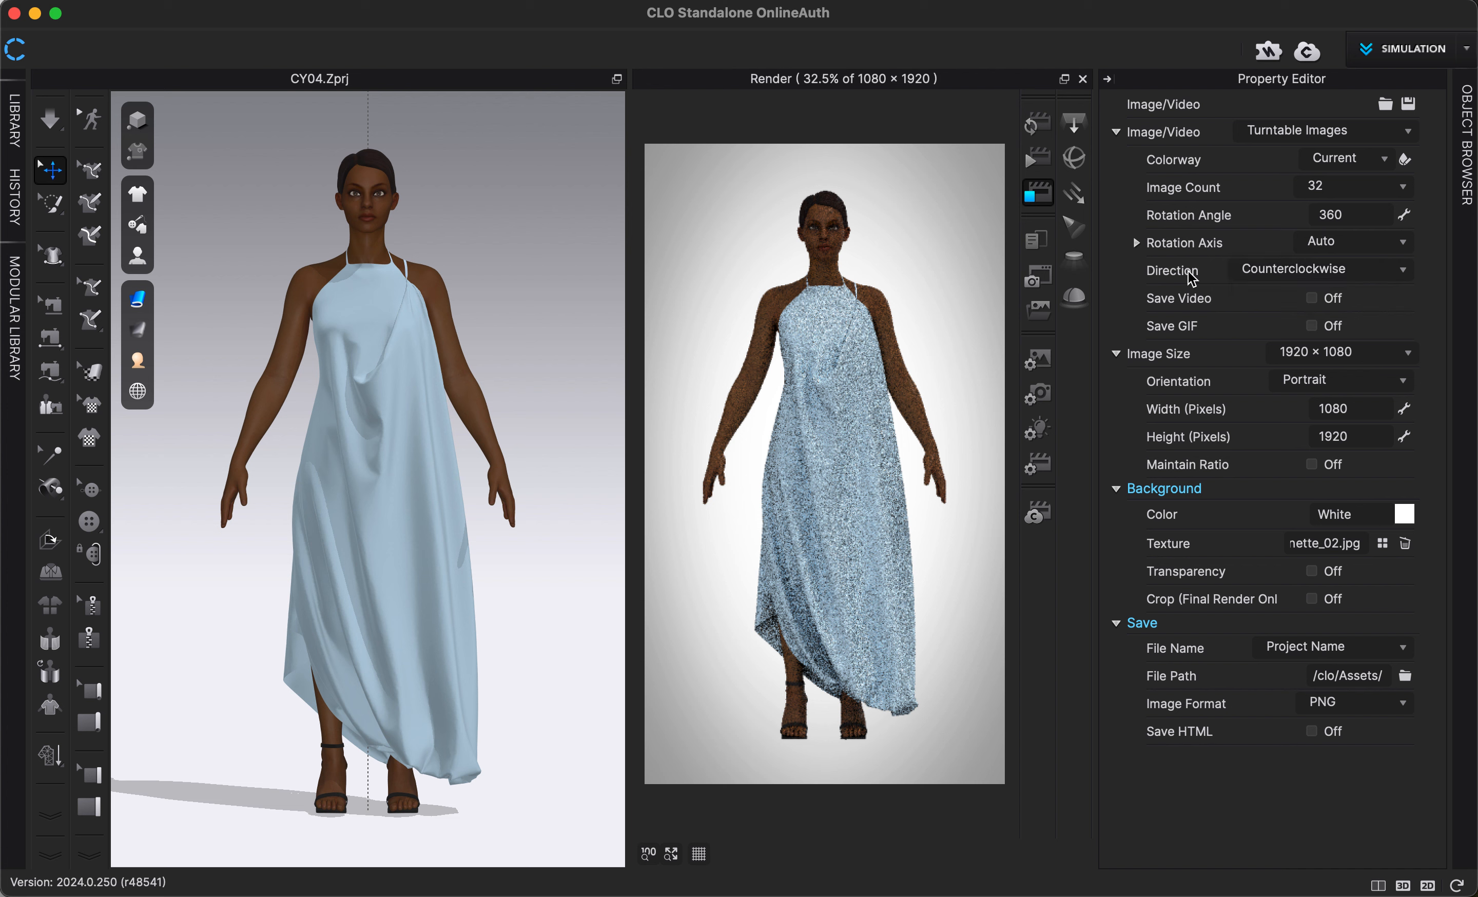
{"action": "left_click", "coordinate": [1310, 298]}
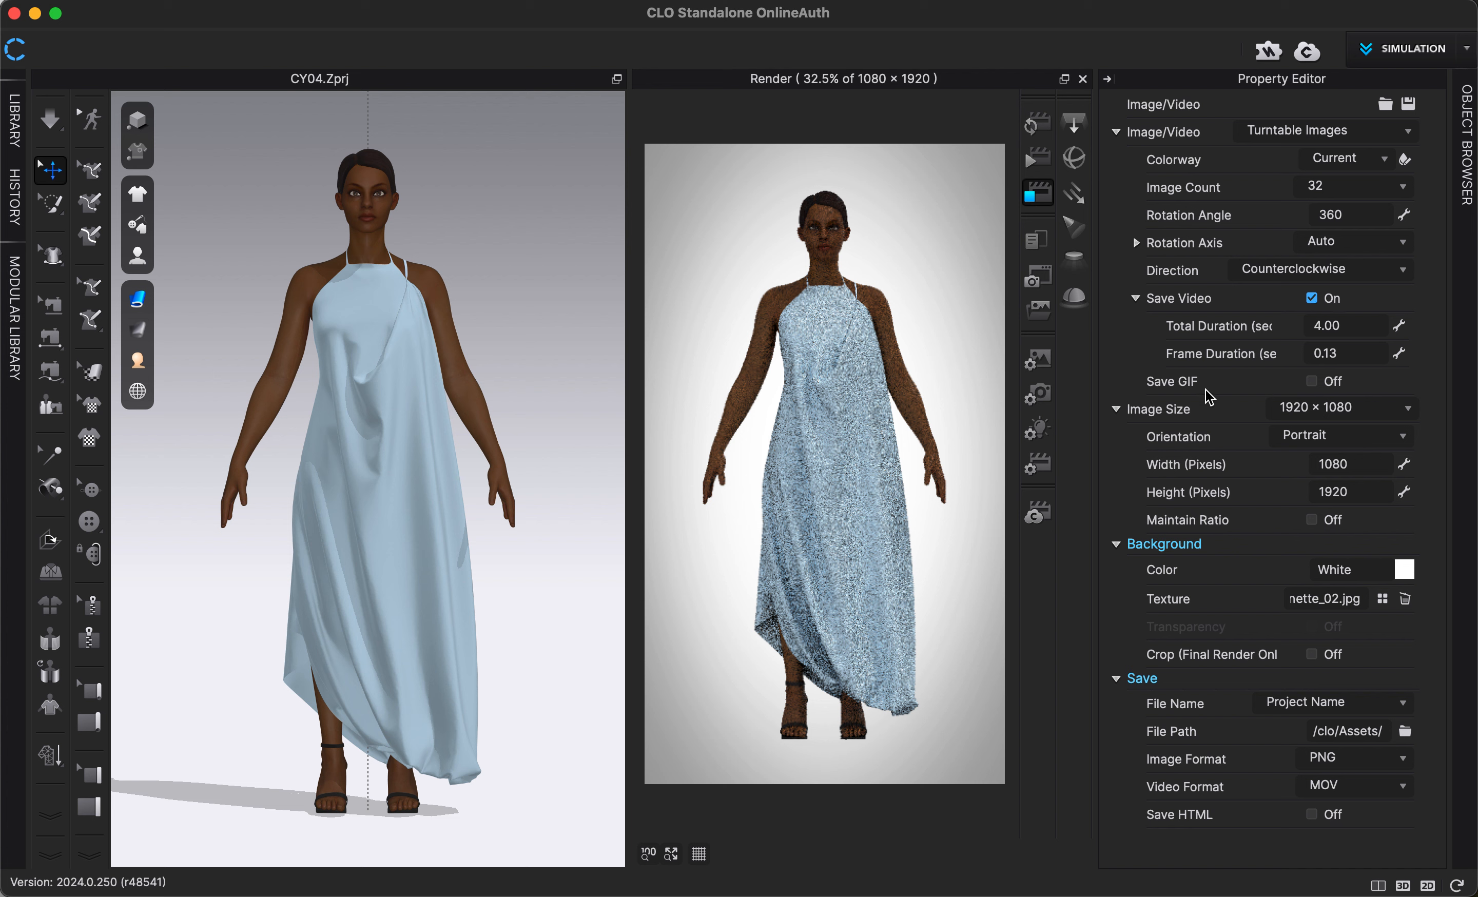
{"action": "left_click", "coordinate": [1313, 383]}
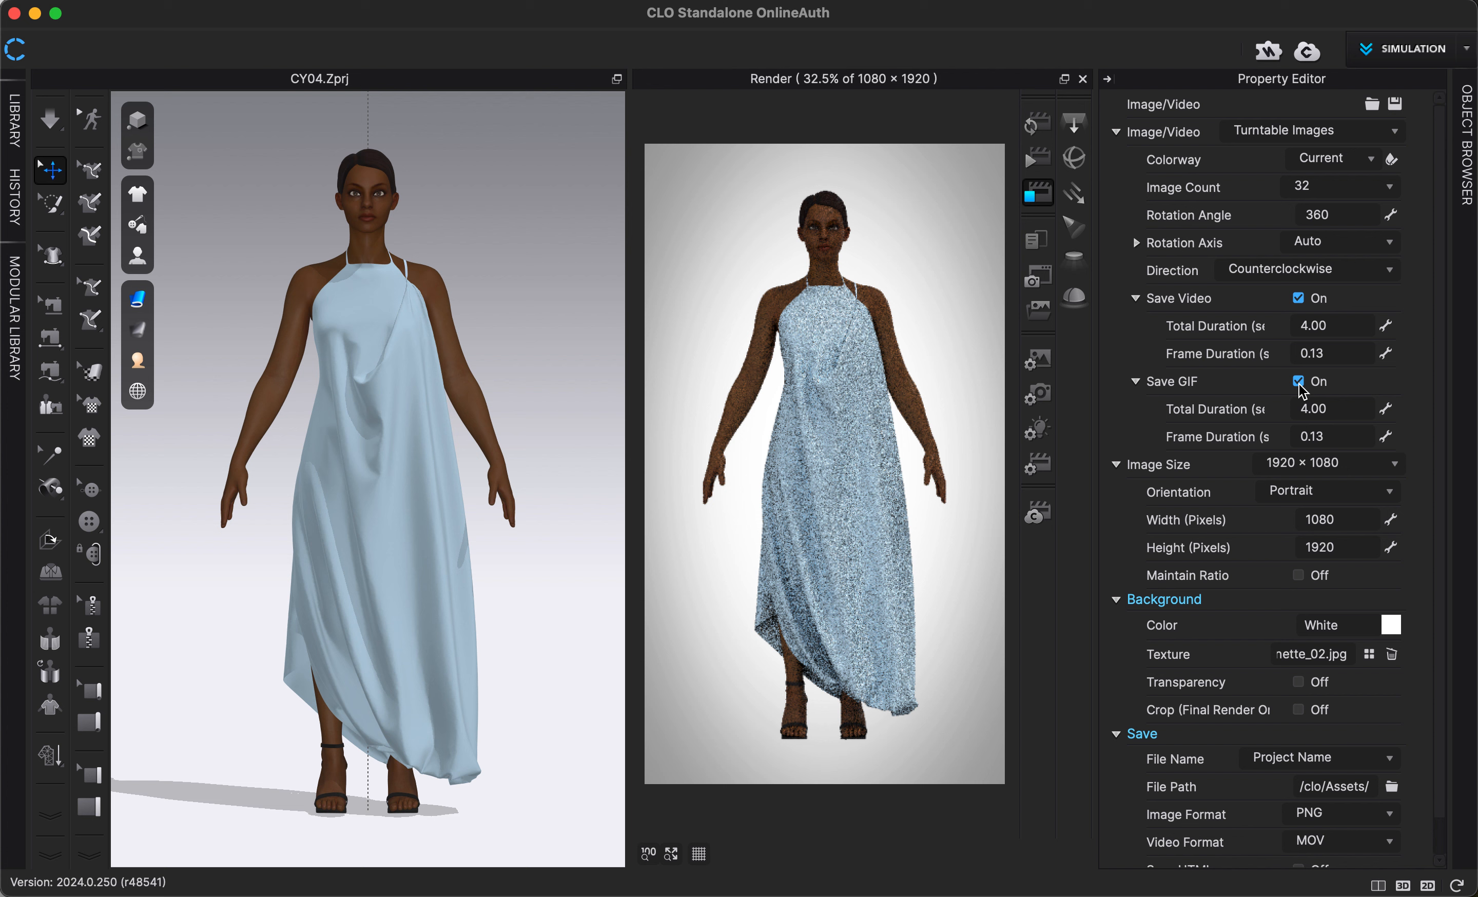
{"action": "left_click", "coordinate": [1304, 383]}
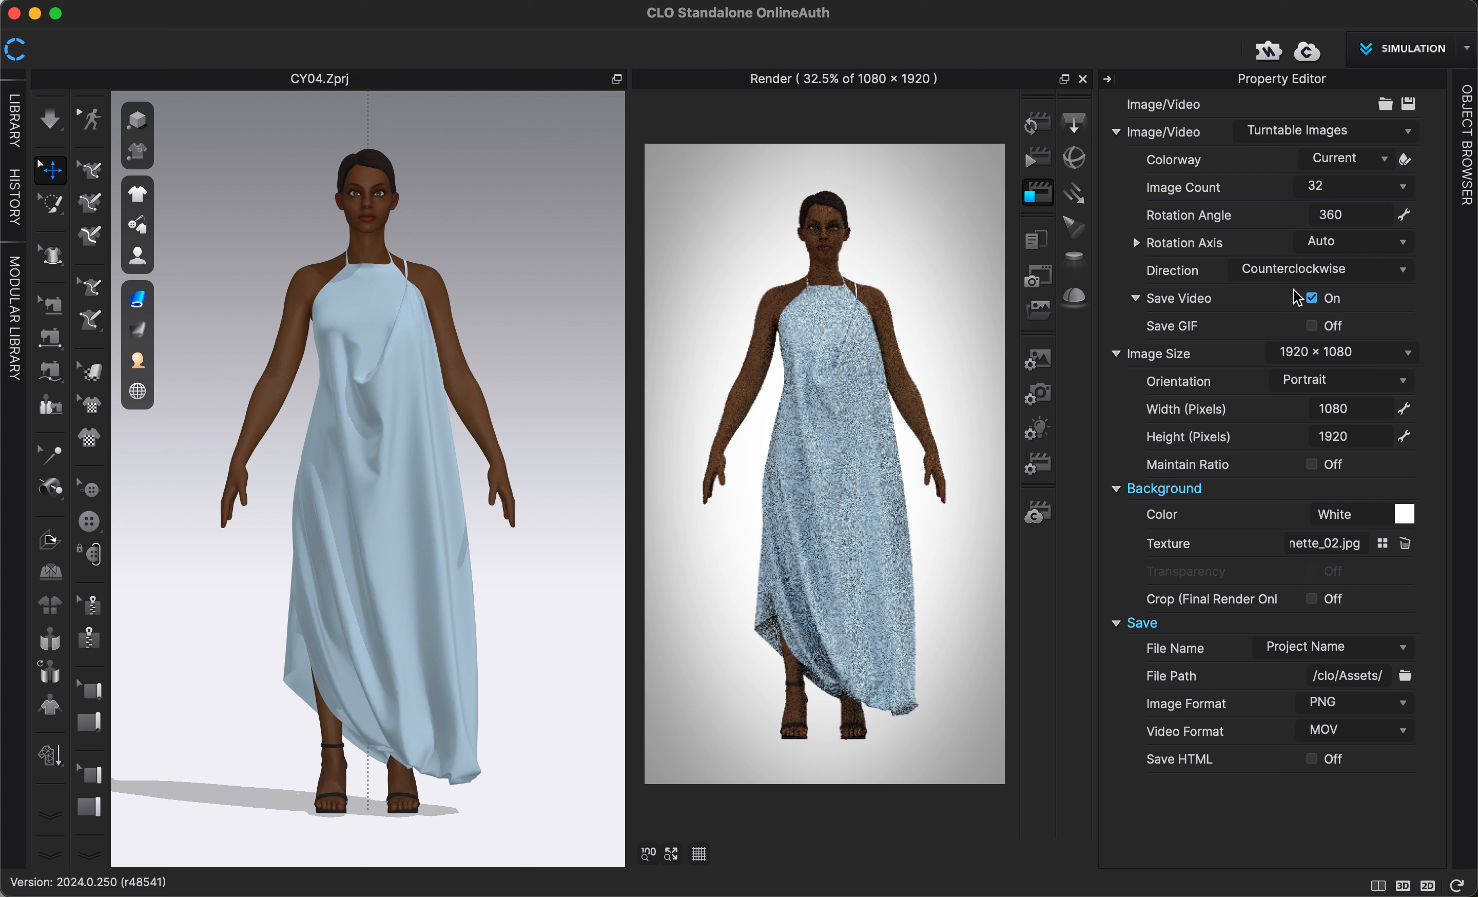
- Set a custom render image size of 2000 pixels wide by 2500 pixels high
{"action": "left_click", "coordinate": [1333, 352]}
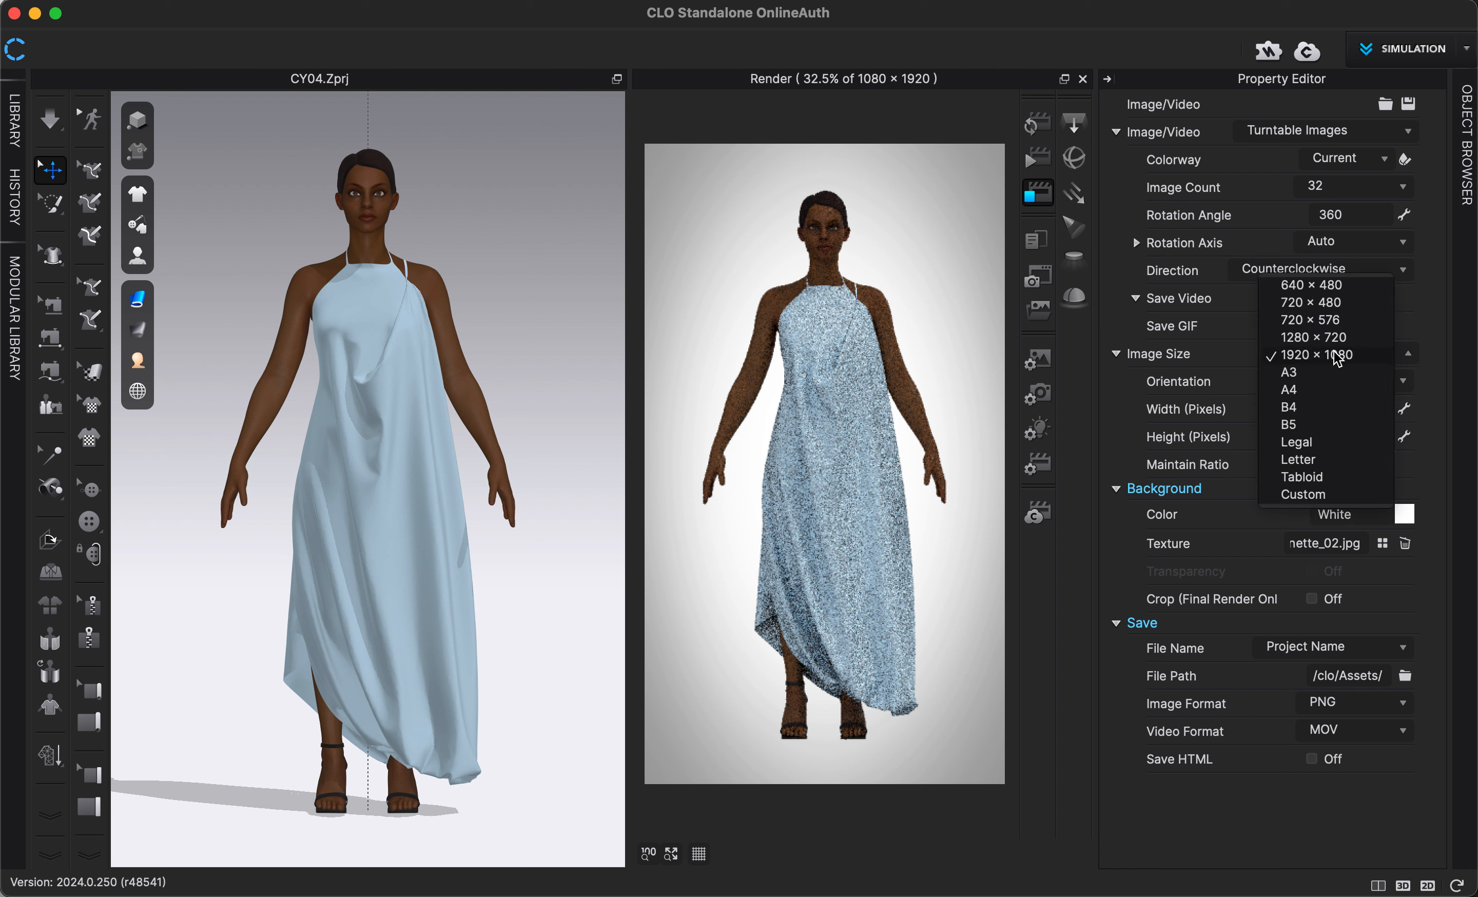
{"action": "left_click", "coordinate": [1212, 356]}
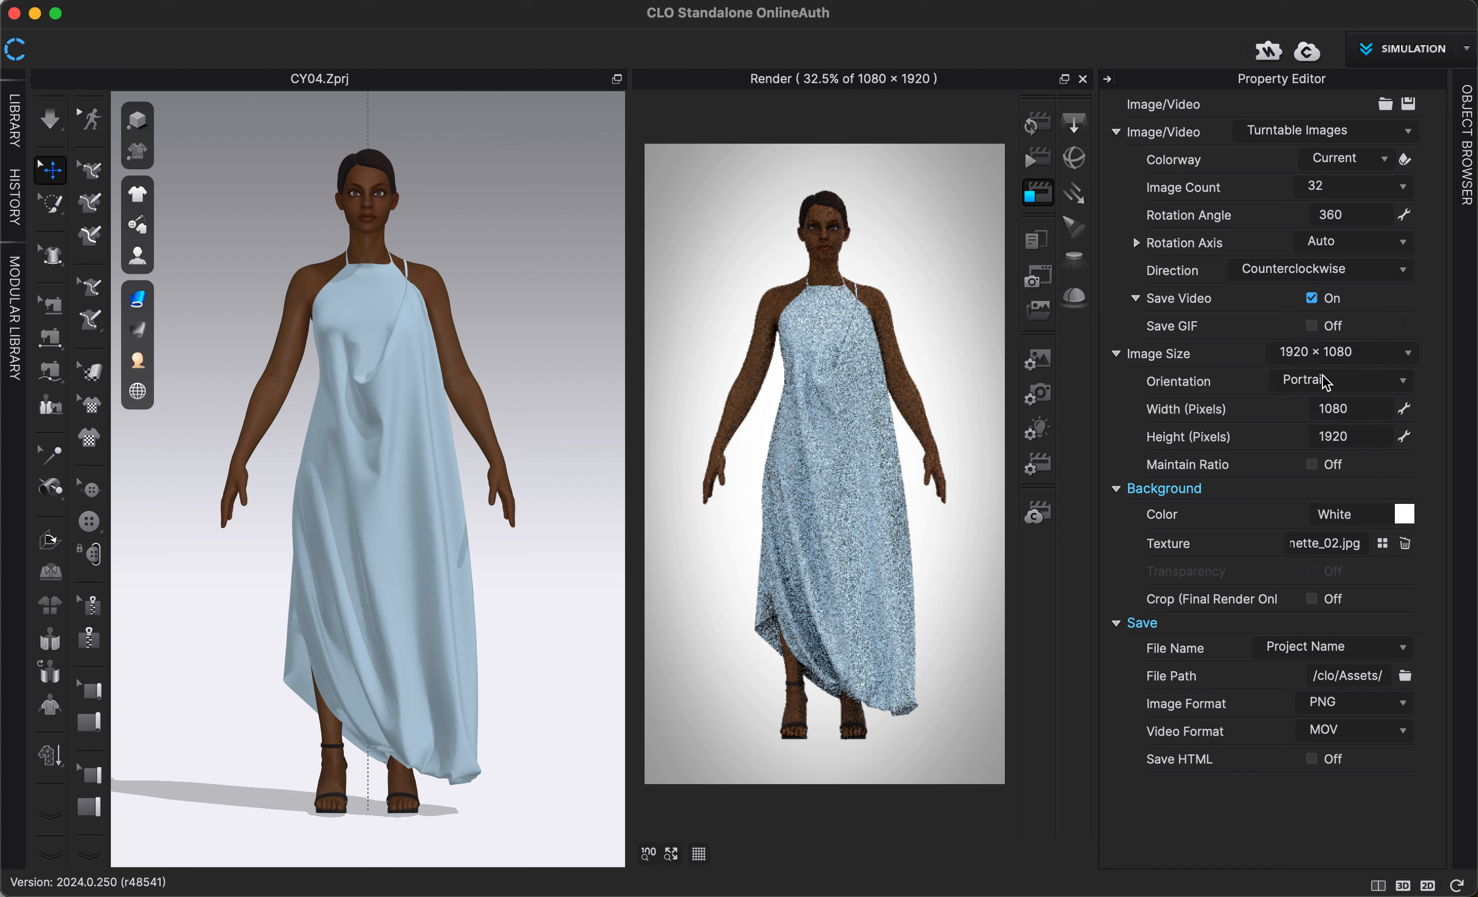
{"action": "left_click", "coordinate": [1348, 408]}
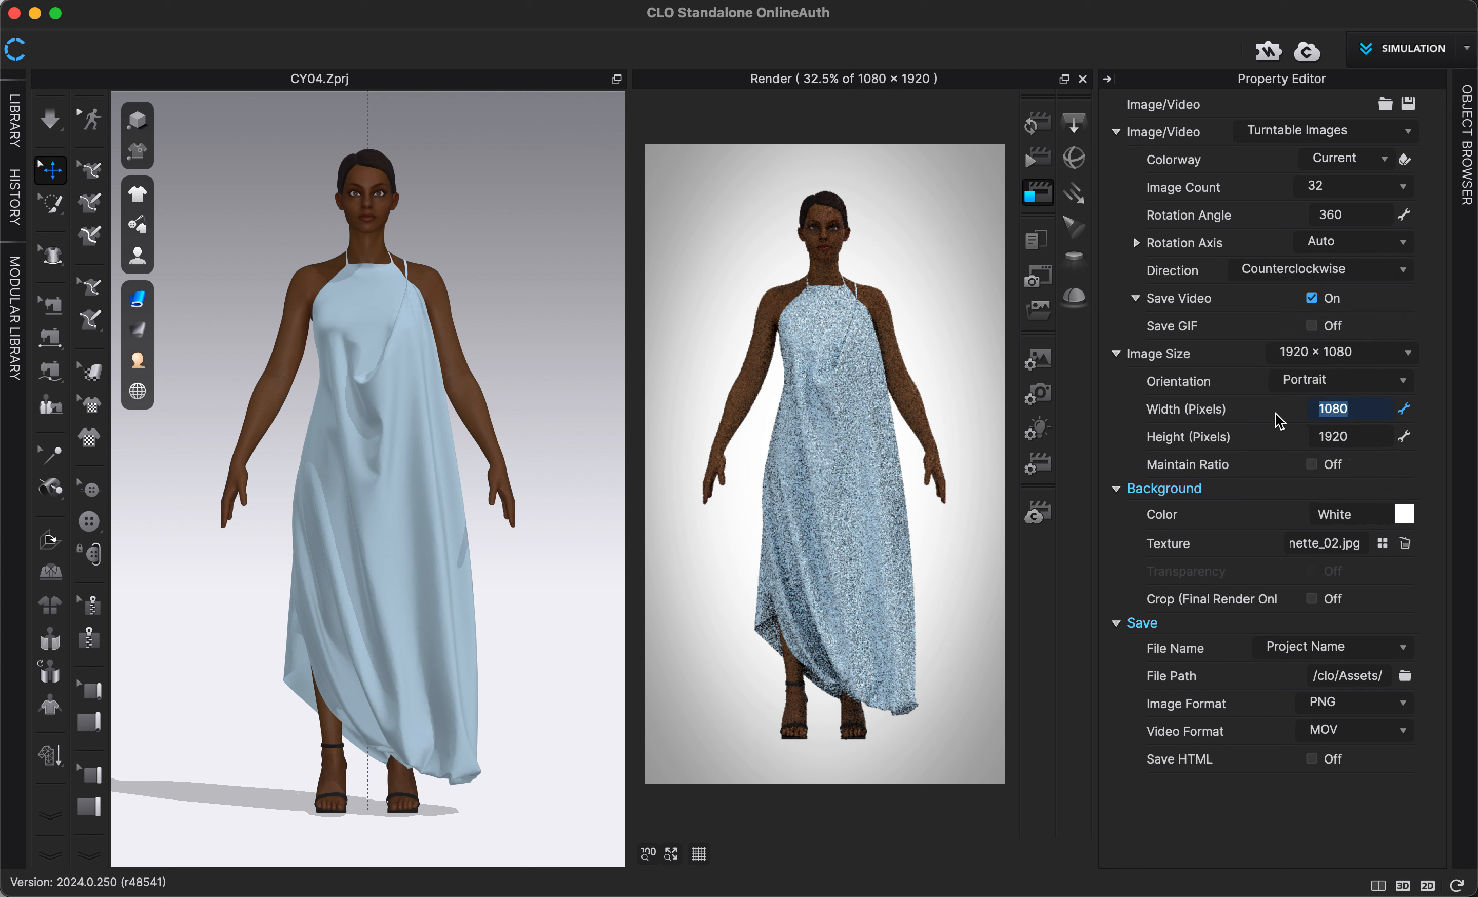
{"action": "type", "text": "2000"}
{"action": "left_click", "coordinate": [1327, 436]}
{"action": "type", "text": "2000"}
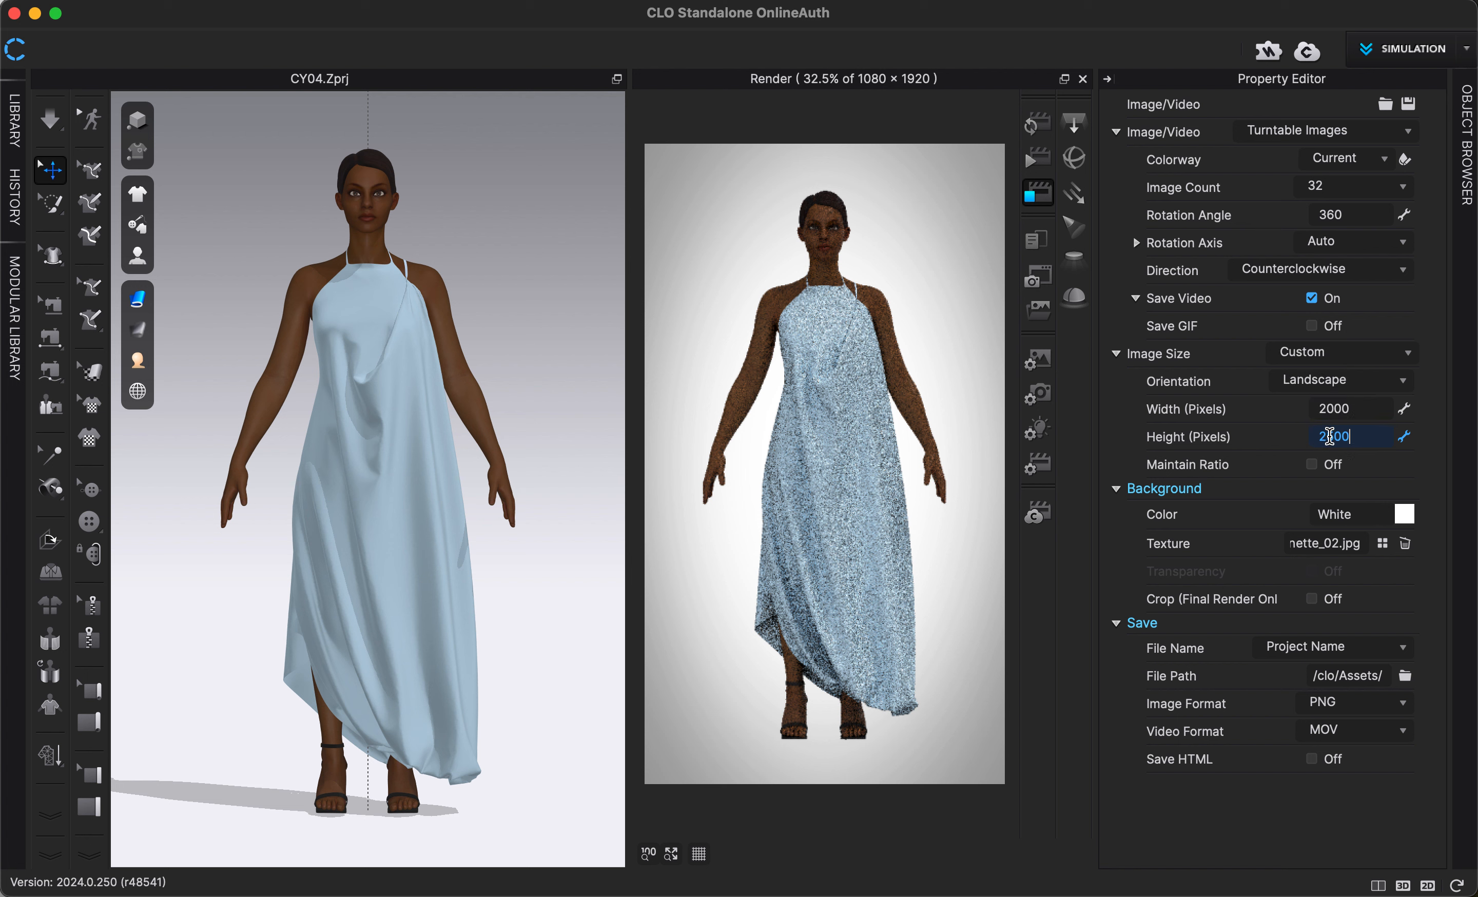
{"action": "key", "text": "Return"}
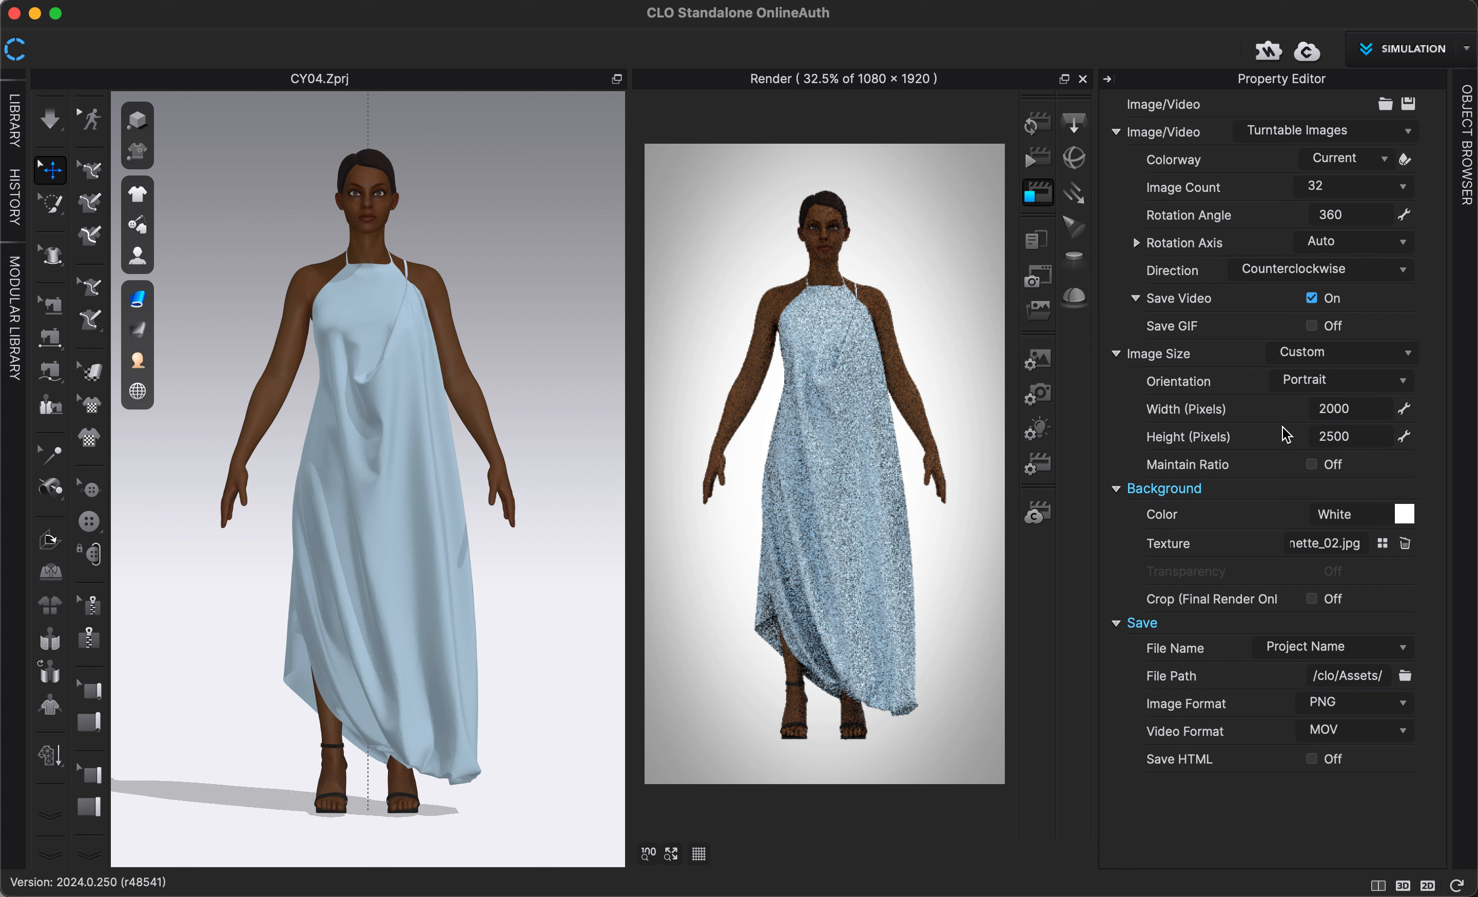
- Change the render background color to the pale cream Pantone swatch with RGB 246, 239, 228
{"action": "left_click", "coordinate": [1403, 517]}
{"action": "left_click_drag", "start_coordinate": [990, 95], "coordinate": [747, 124]}
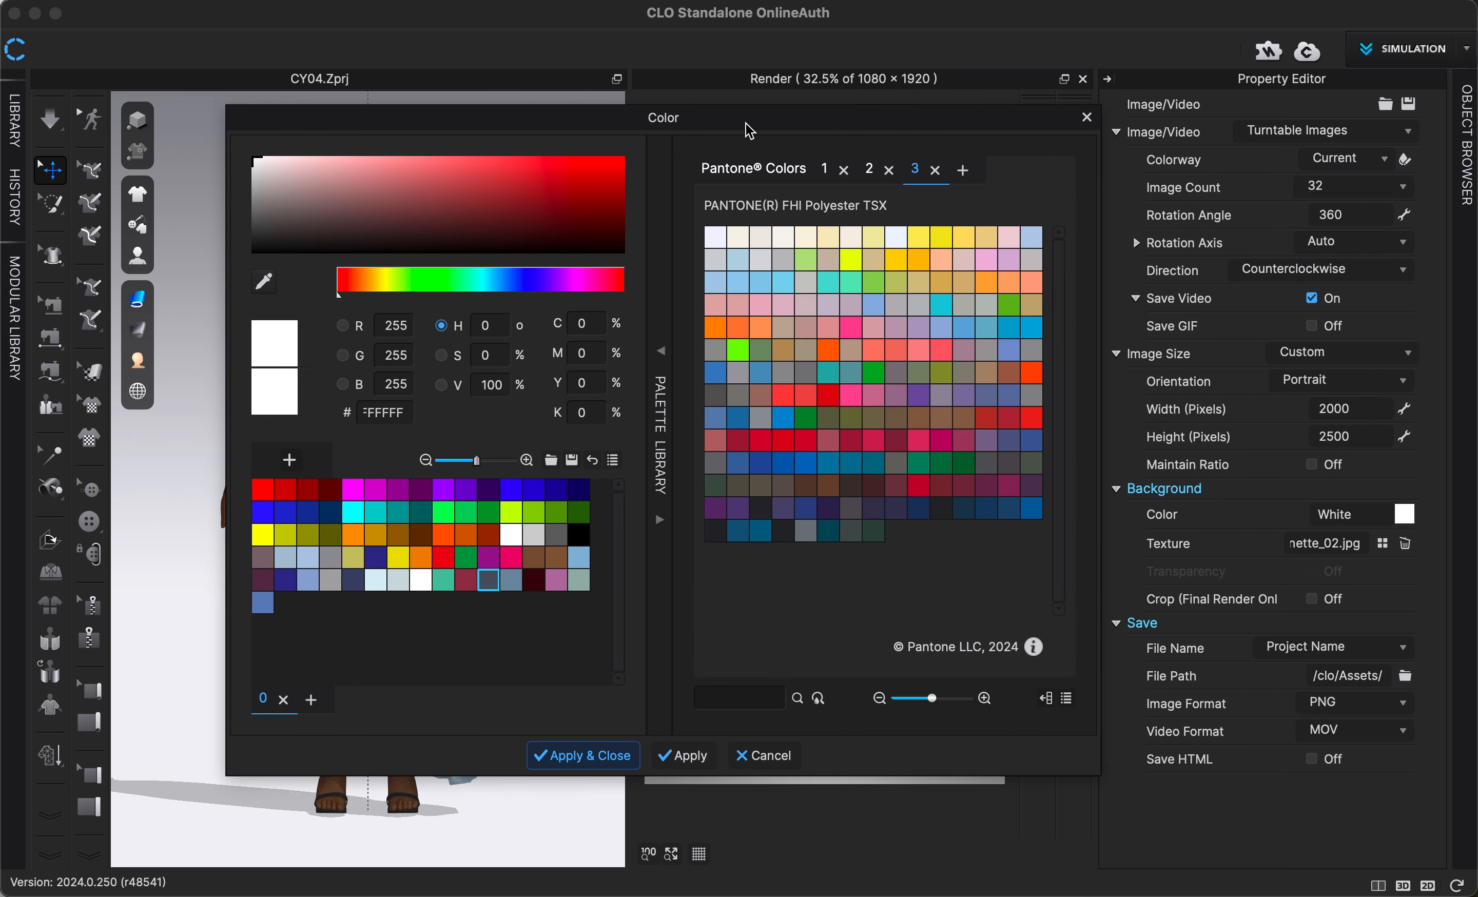
{"action": "left_click_drag", "start_coordinate": [920, 121], "coordinate": [613, 238]}
{"action": "left_click", "coordinate": [1068, 419]}
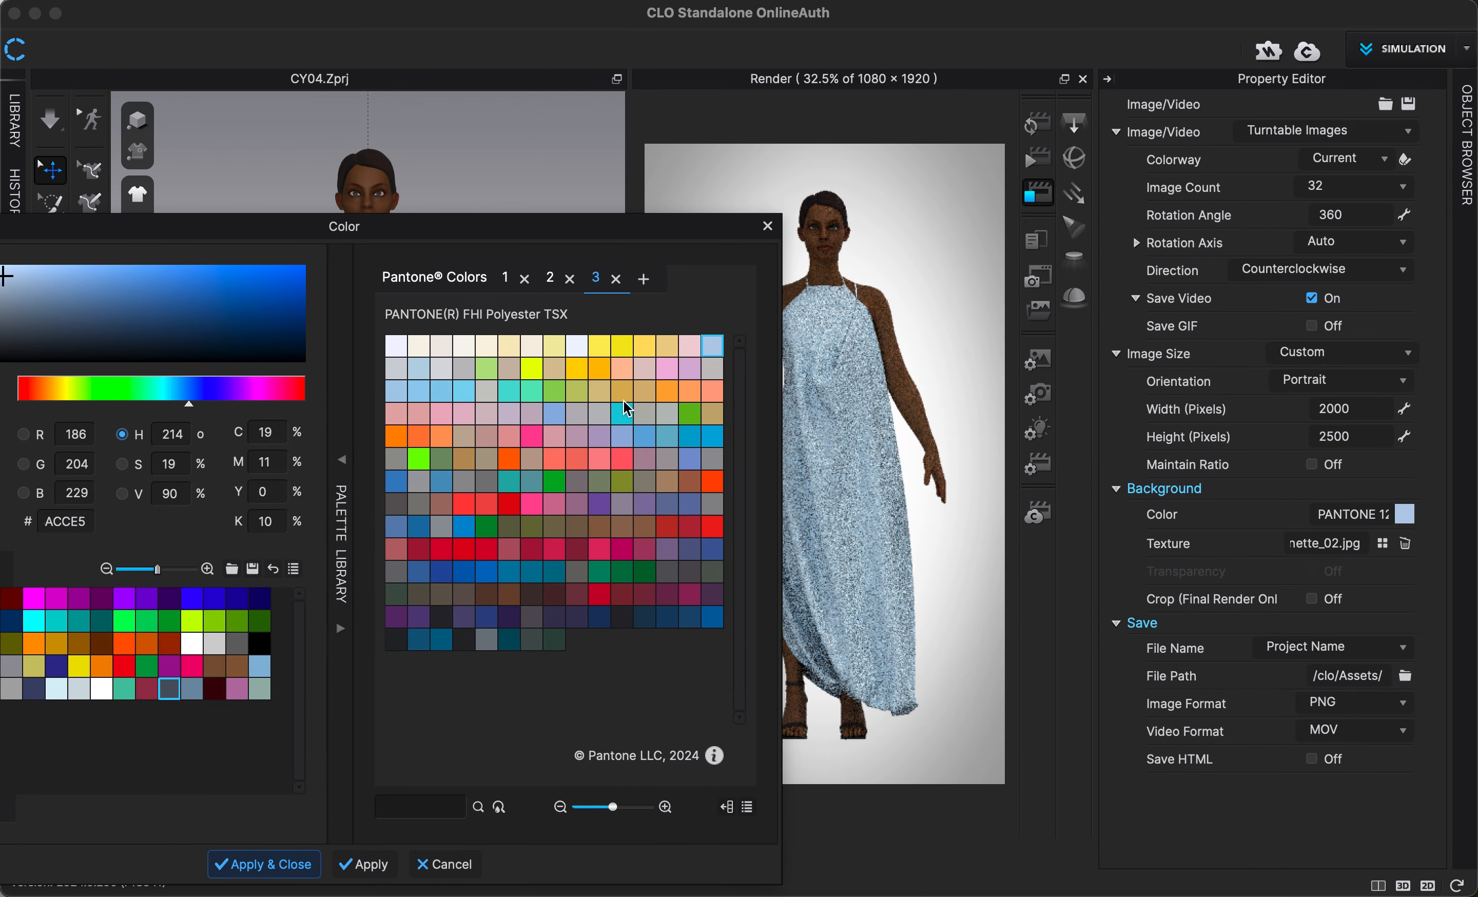
{"action": "left_click", "coordinate": [532, 346]}
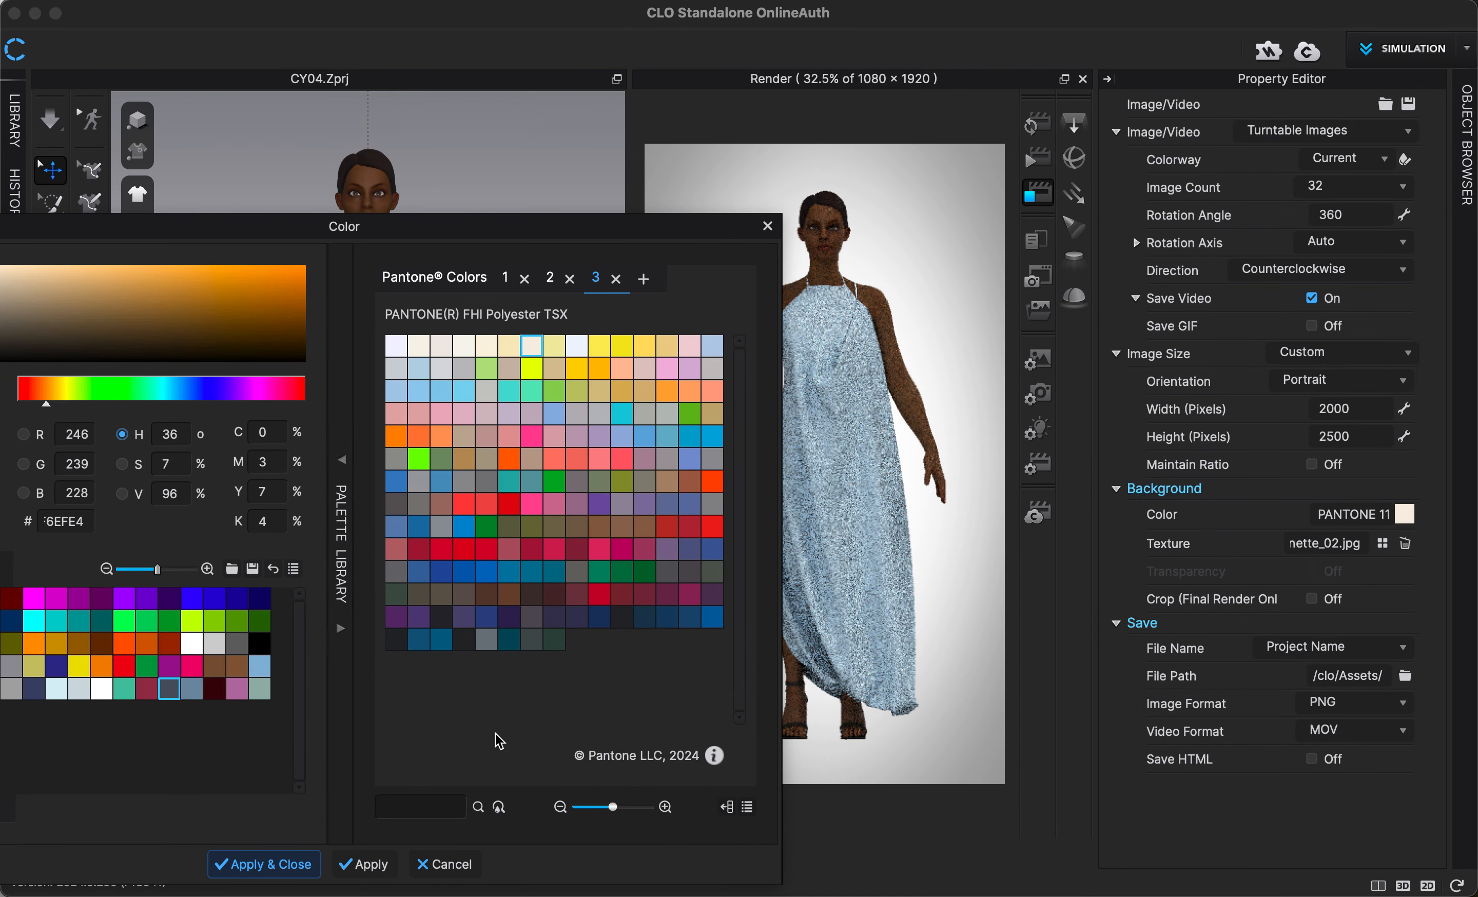
{"action": "left_click", "coordinate": [301, 874]}
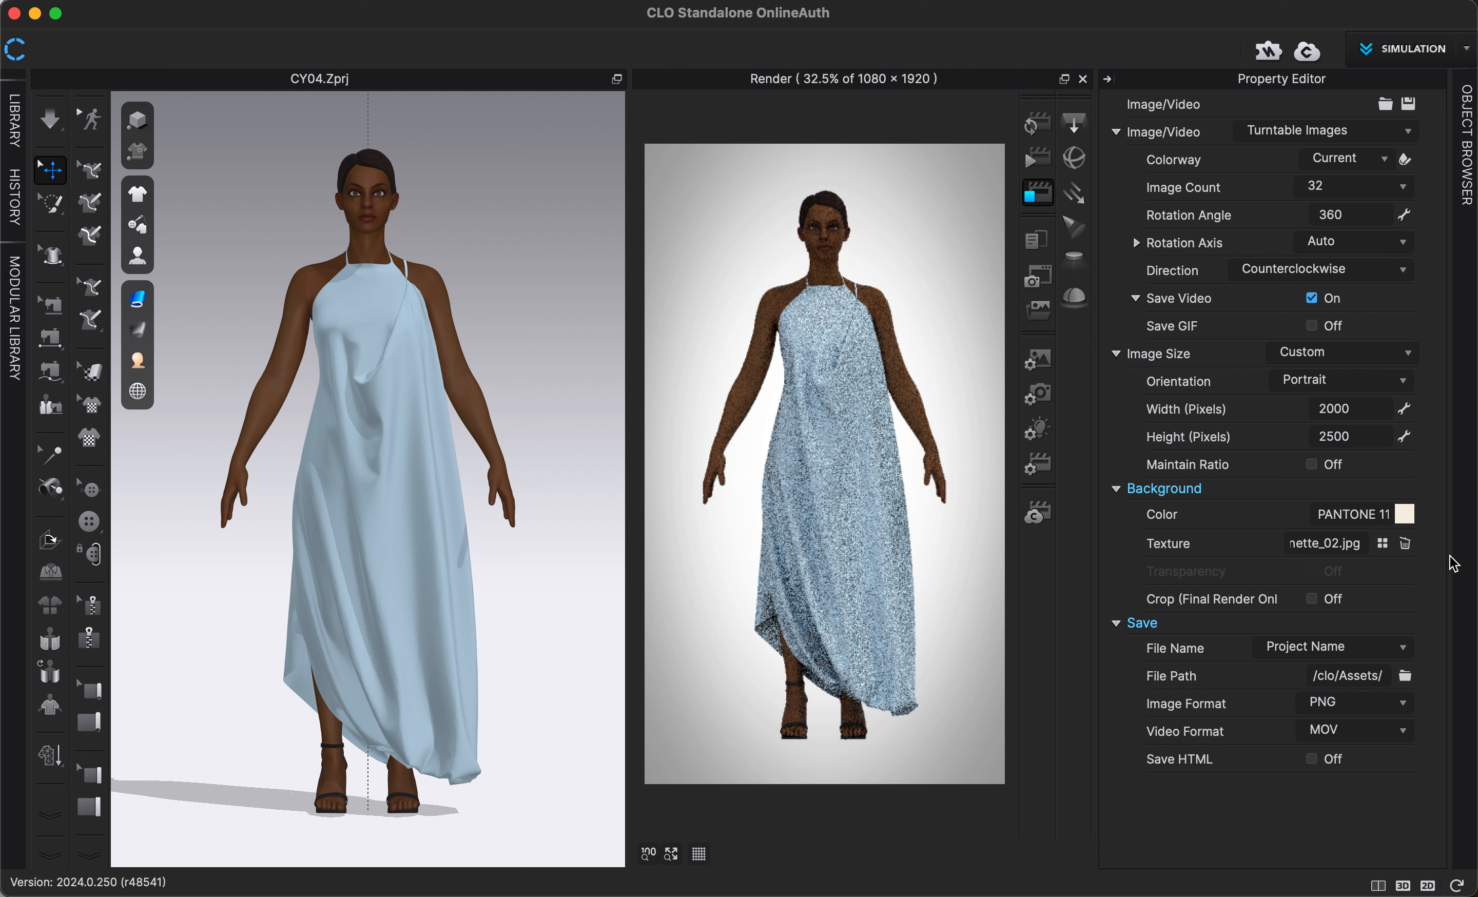
- Start the final render of the turntable images and stop it during the first image
{"action": "left_click", "coordinate": [1038, 161]}
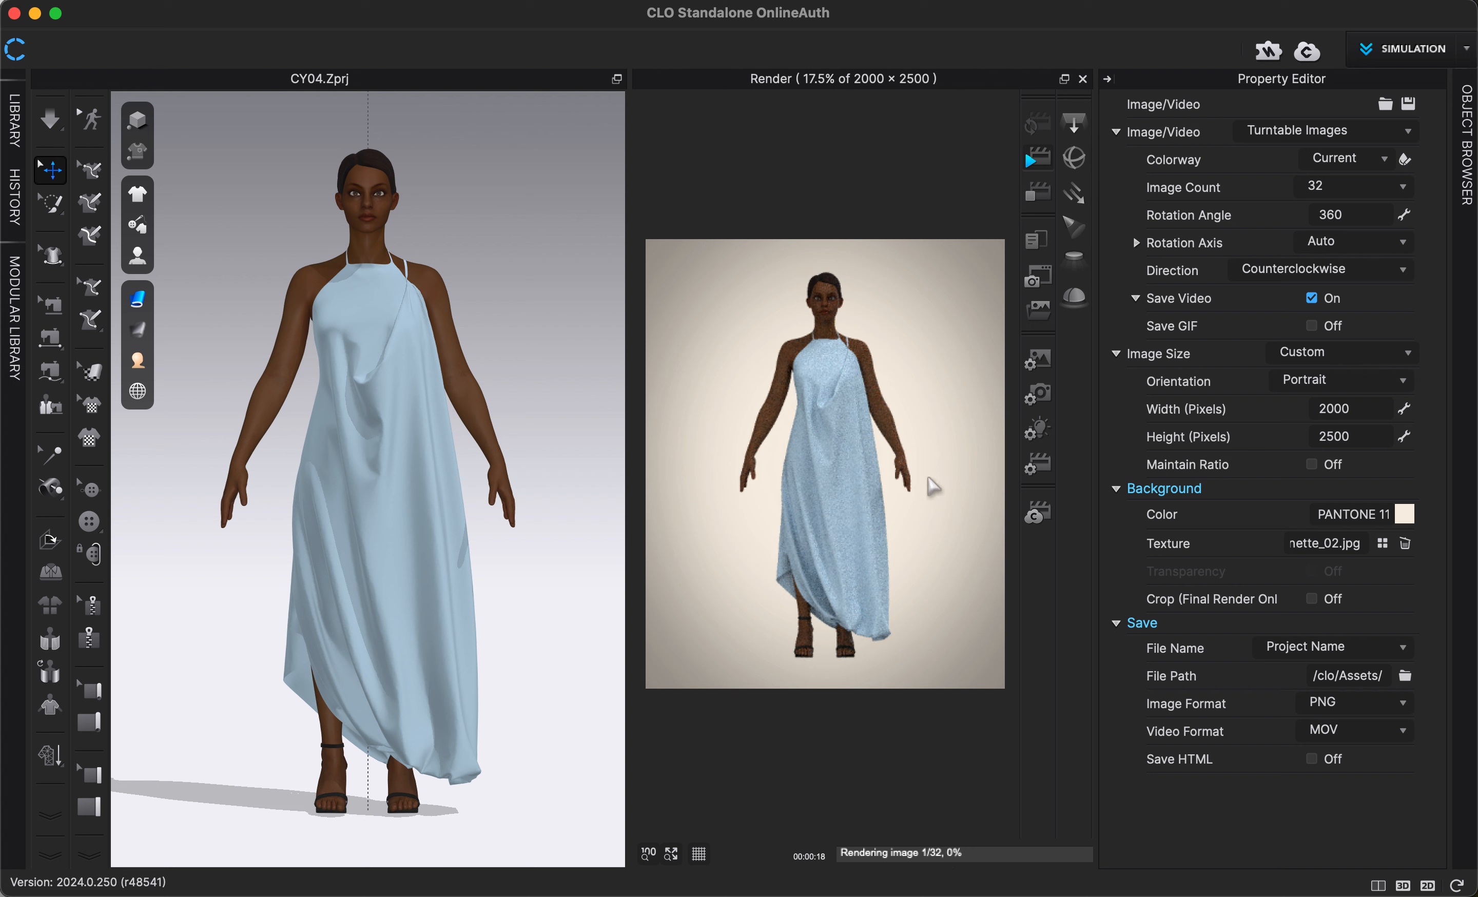
{"action": "left_click", "coordinate": [1043, 196]}
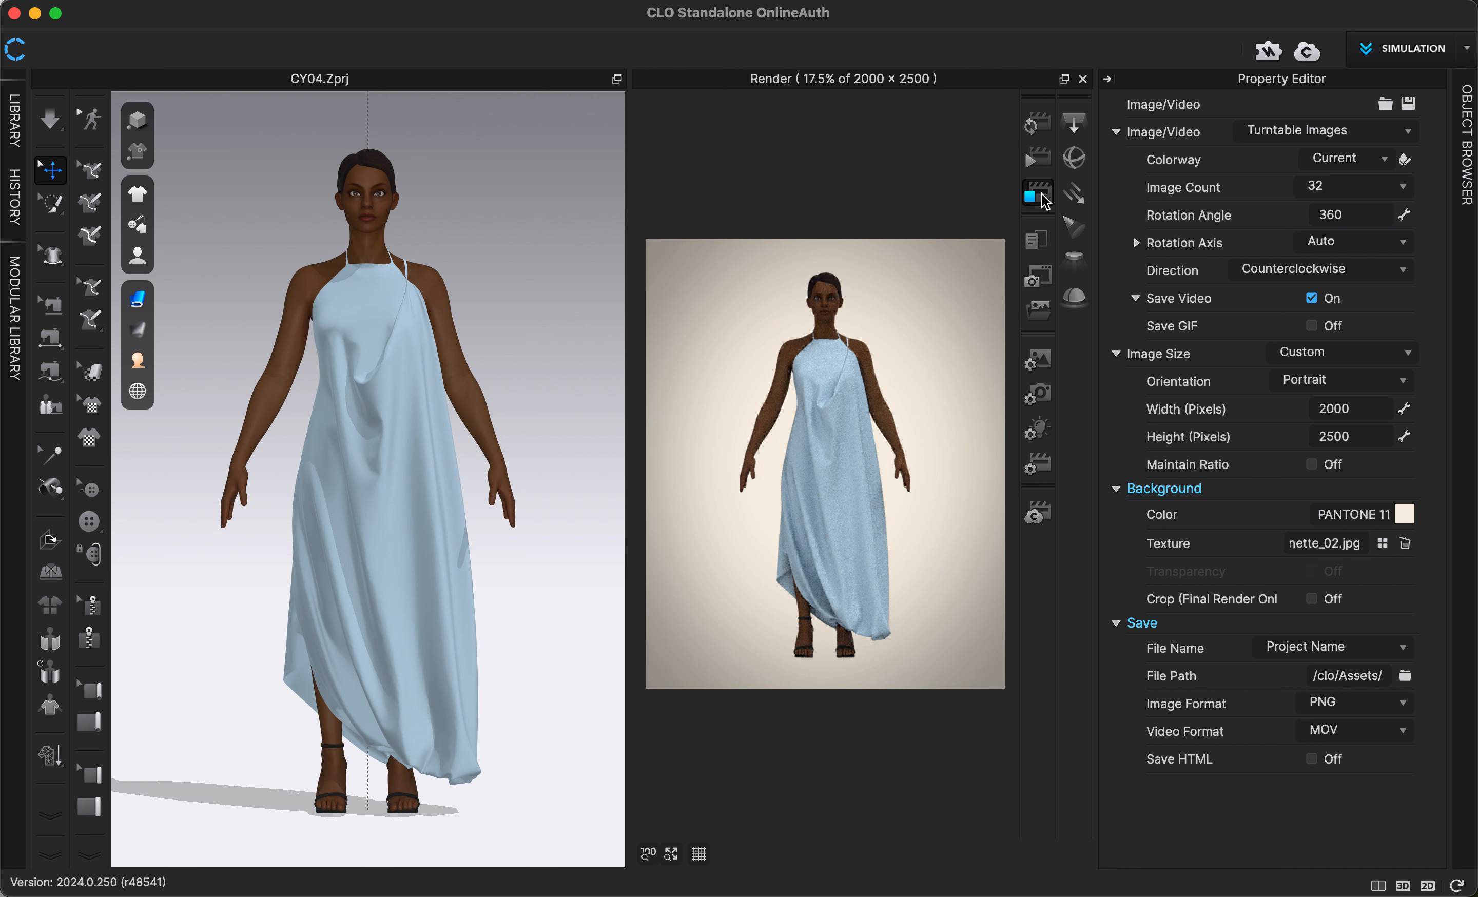